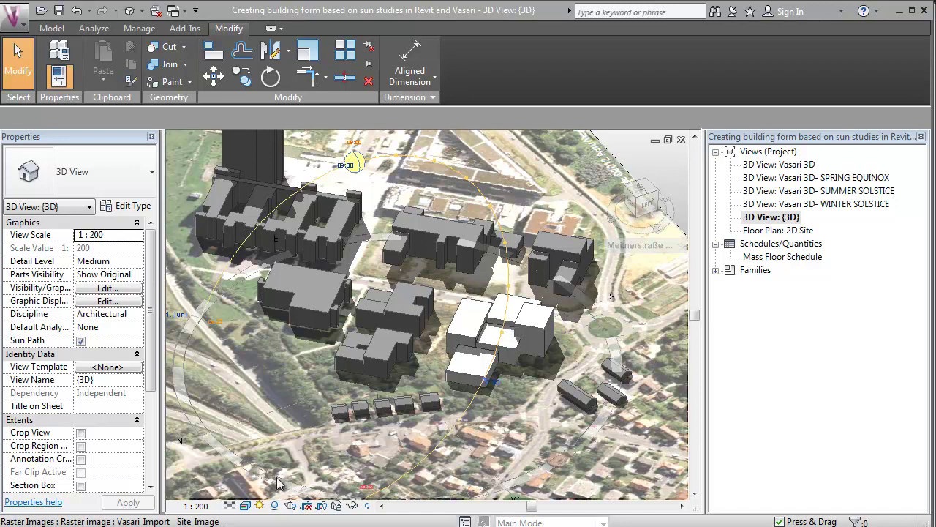
Turn the sun path on and dismiss the save reminder.
left_click(262, 509)
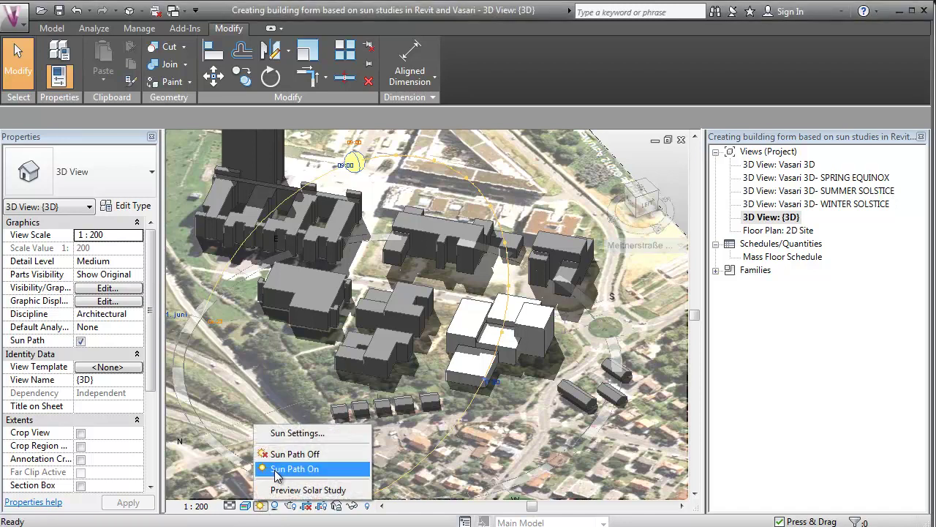
left_click(284, 469)
left_click(322, 217)
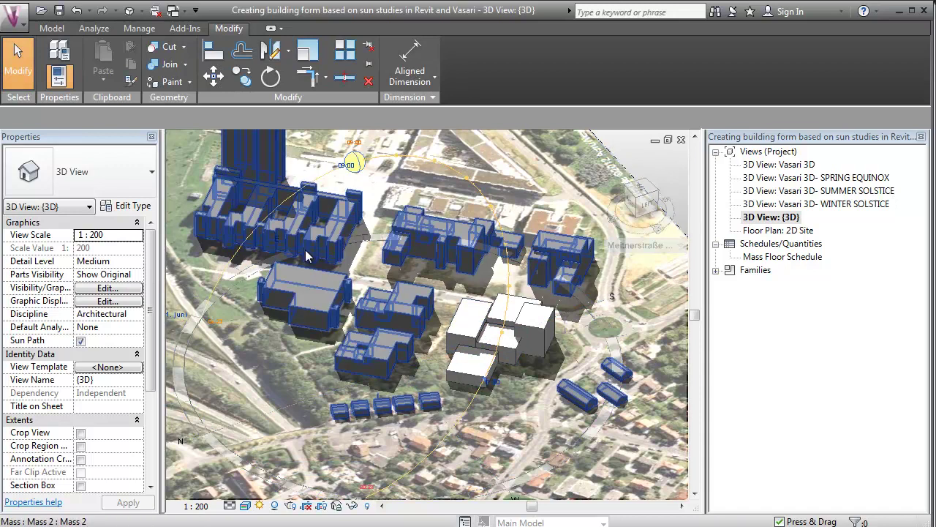
Preview the 21 June solar study, stepping shadows forward to the last frame at 17:00.
left_click(259, 506)
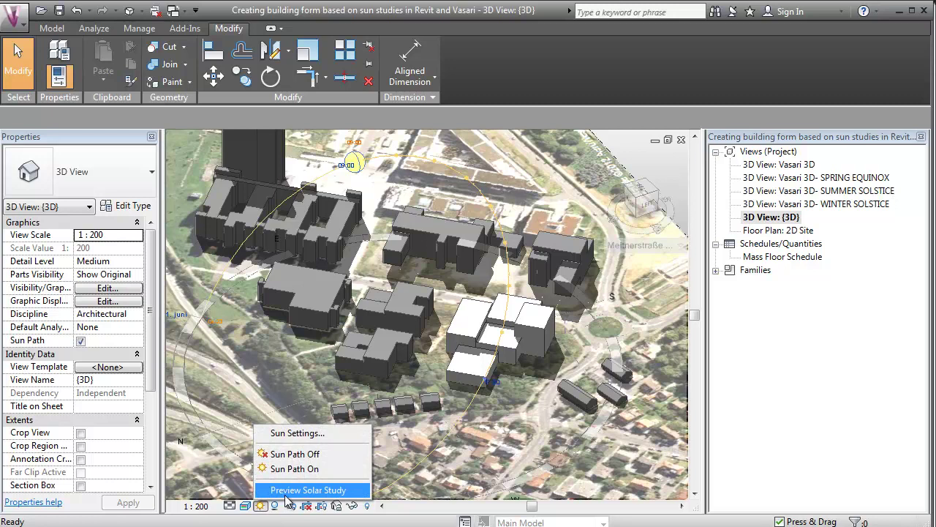
left_click(287, 489)
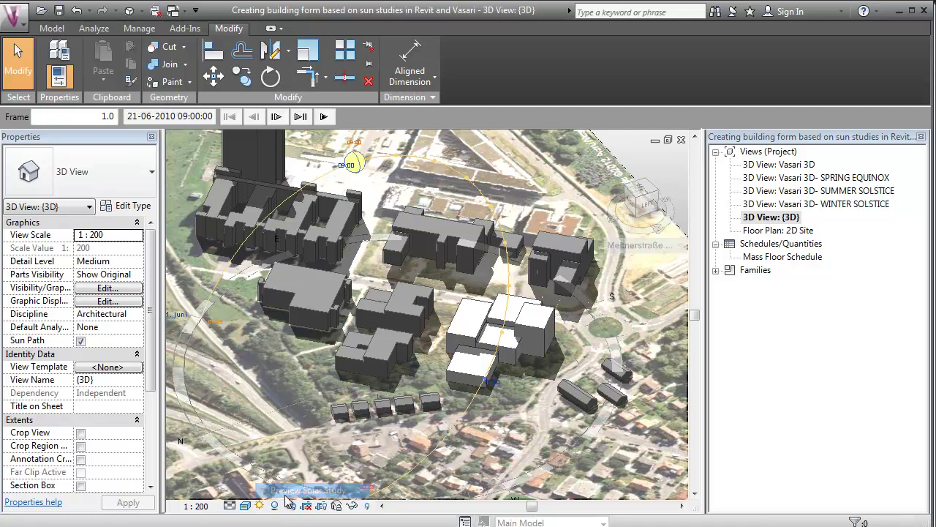
left_click(277, 117)
left_click(277, 117)
left_click(278, 117)
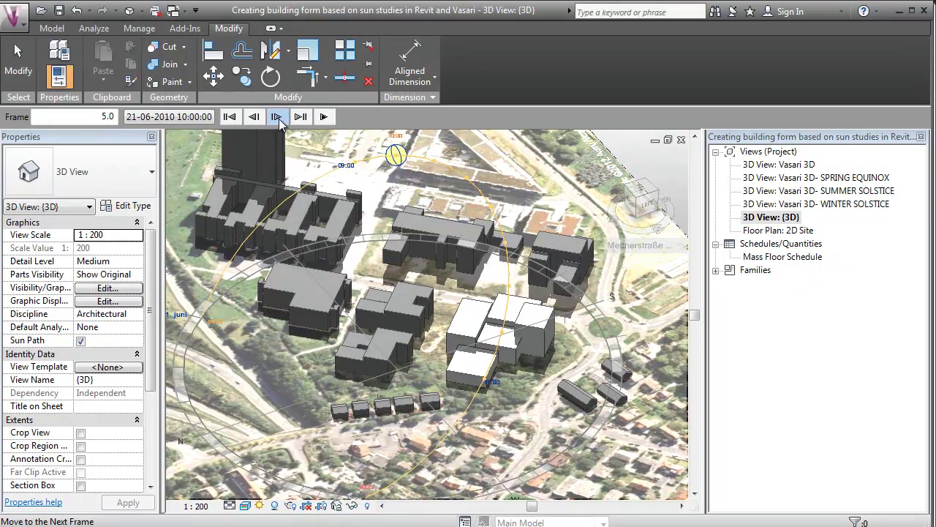
left_click(278, 117)
left_click(278, 117)
left_click(282, 119)
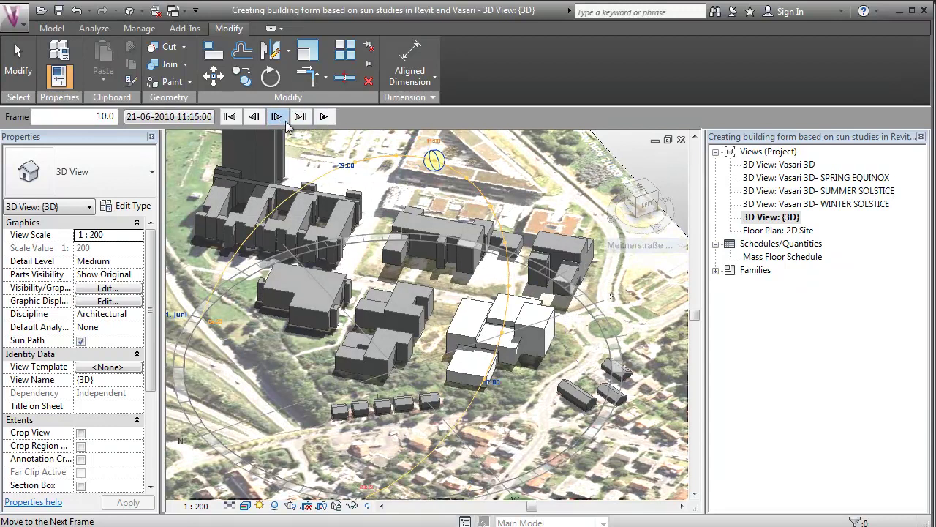
left_click(285, 122)
left_click(286, 122)
left_click(285, 122)
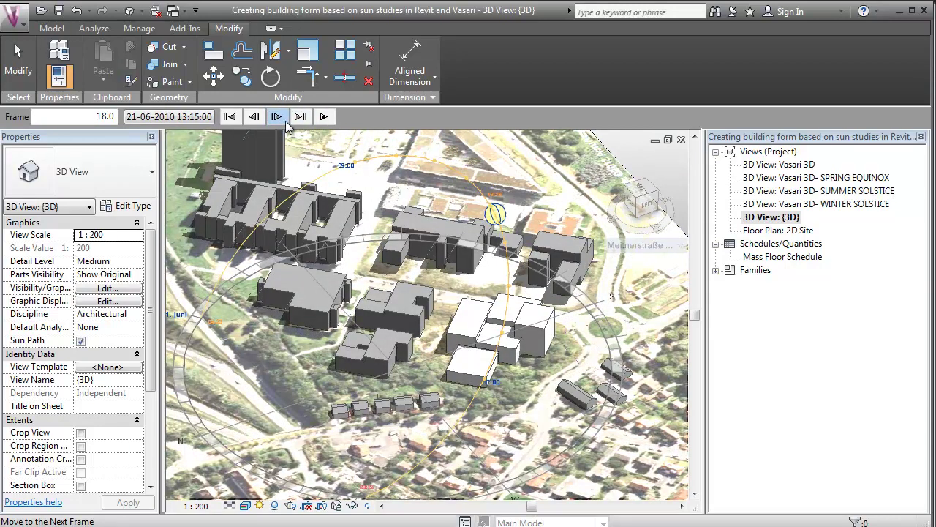
left_click(285, 123)
left_click(285, 123)
left_click(286, 122)
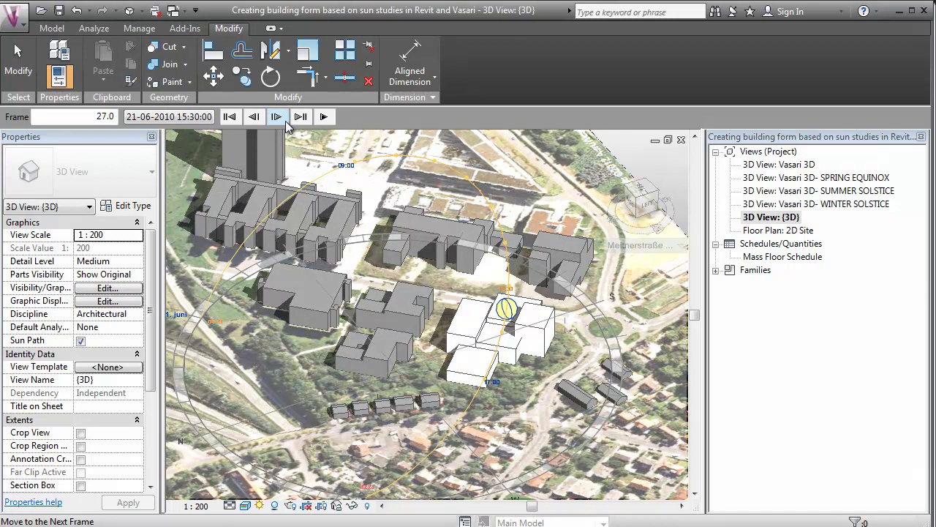
left_click(287, 123)
left_click(286, 123)
left_click(286, 123)
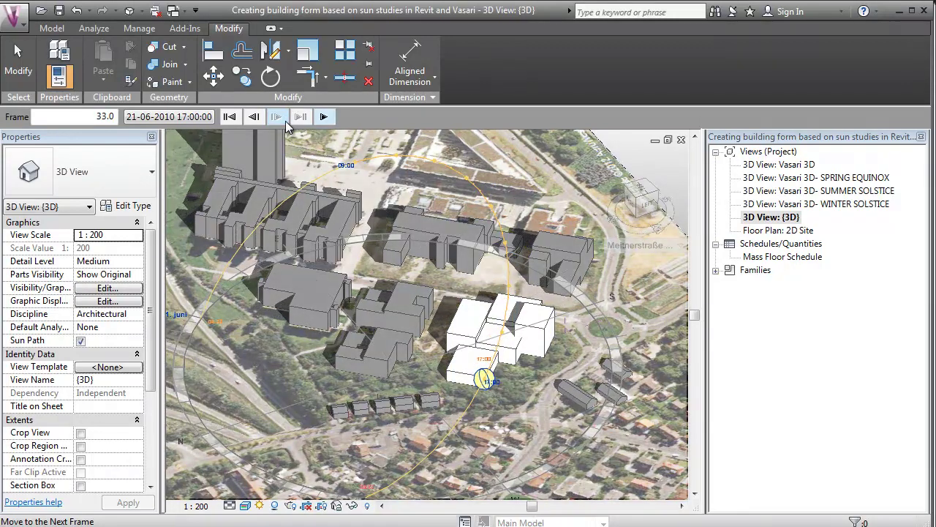
Step the solar study back through the afternoon to 13:45.
left_click(252, 121)
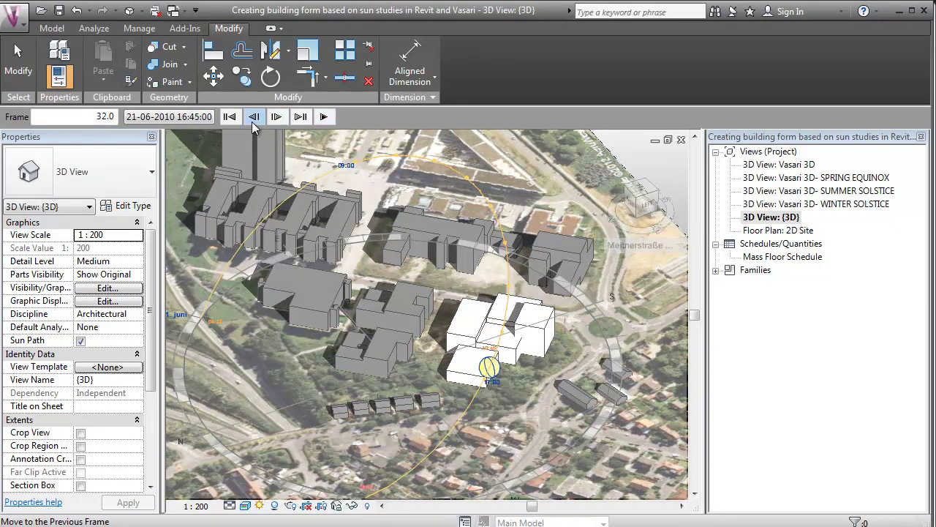
left_click(253, 121)
left_click(252, 122)
double_click(252, 121)
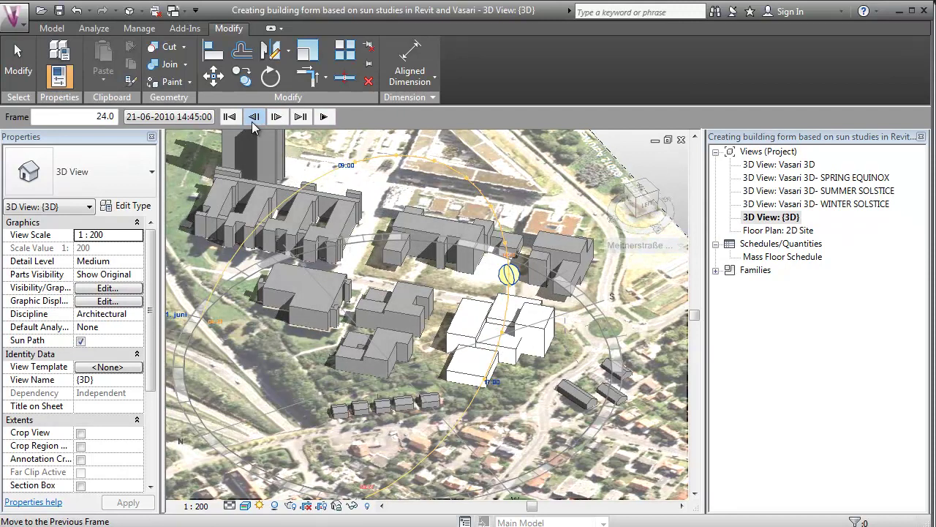
left_click(252, 122)
double_click(252, 121)
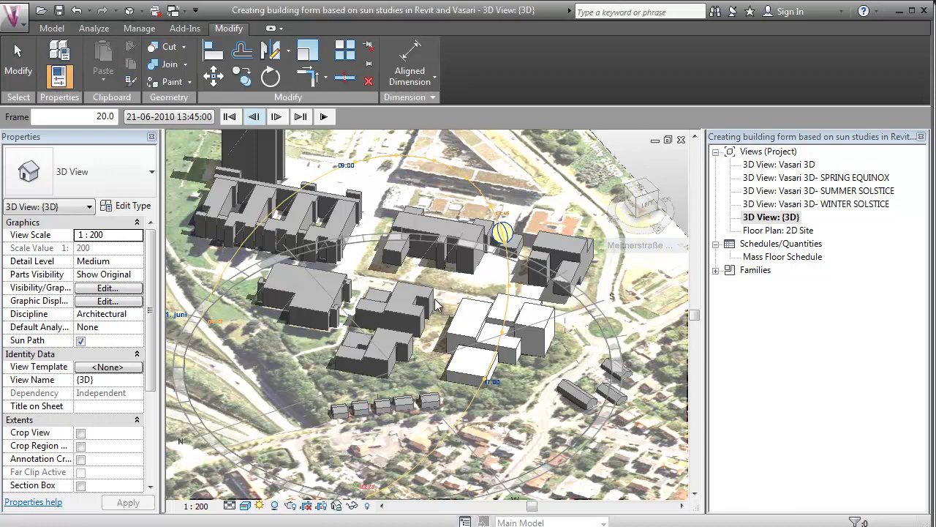
Apply the Winter Solstice Solar Study preset in Sun Settings.
left_click(182, 116)
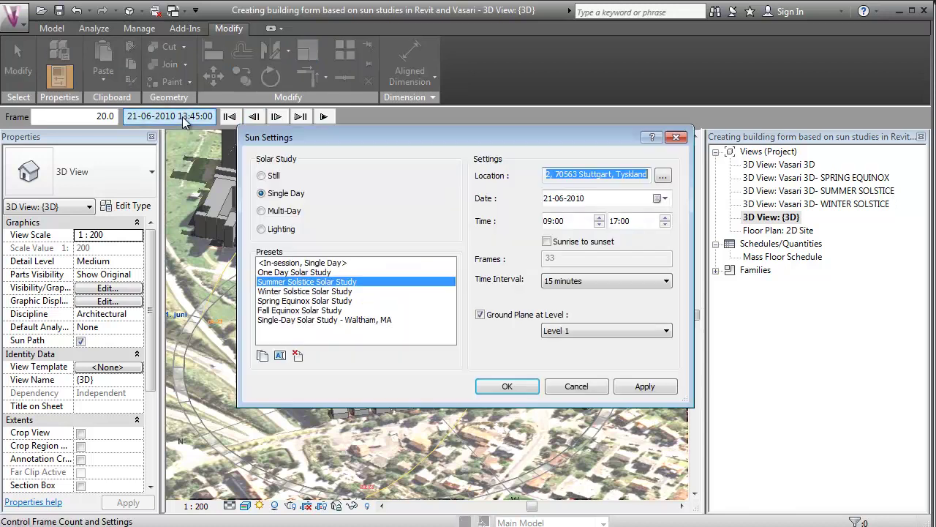
left_click(311, 292)
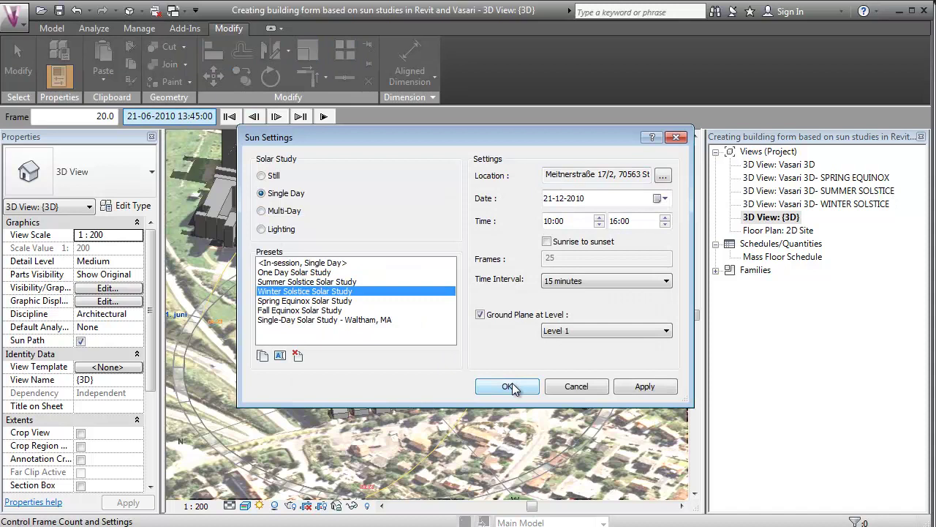
left_click(479, 386)
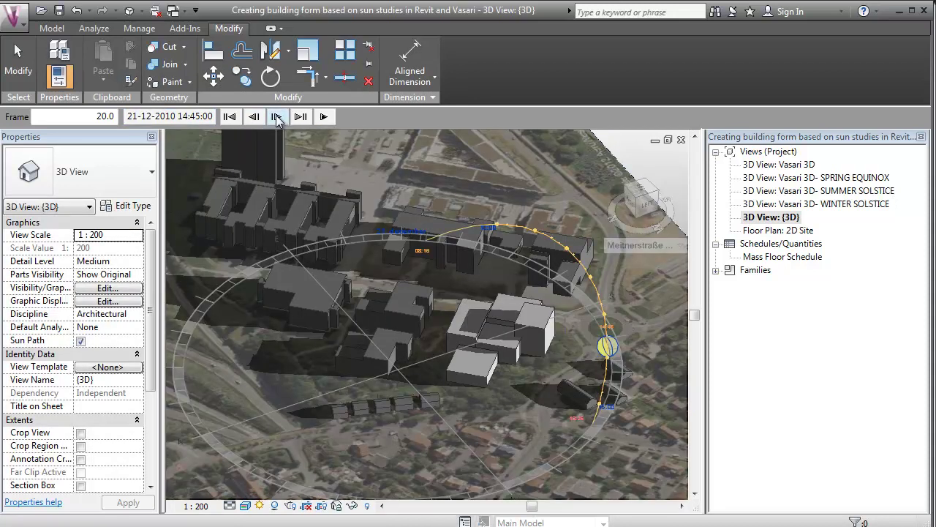
Step the winter sun back from 15:15 through midday to 10:30.
left_click(277, 117)
left_click(253, 118)
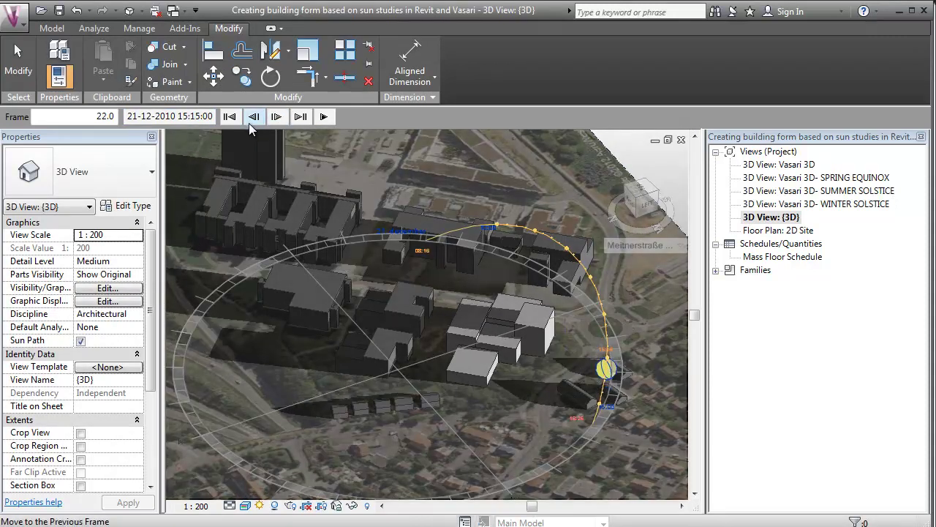
left_click(249, 121)
left_click(250, 121)
left_click(250, 122)
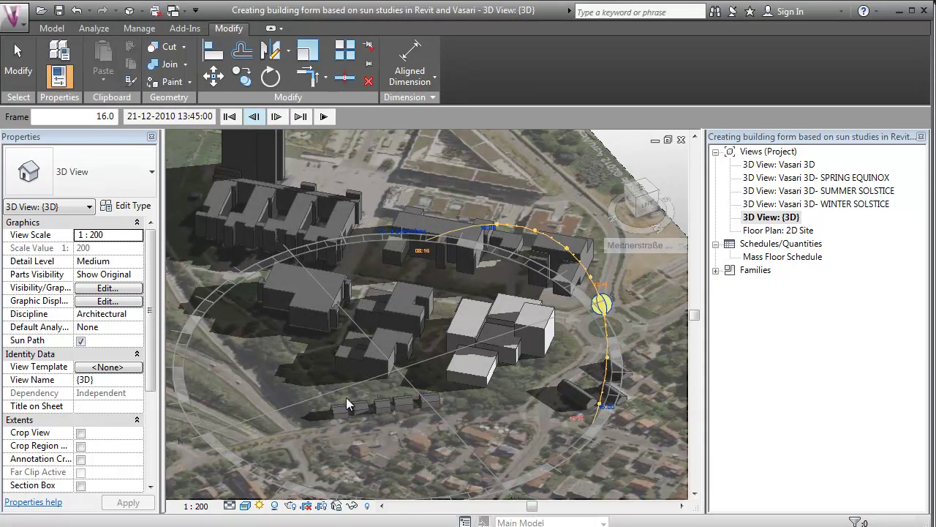
left_click(253, 121)
left_click(254, 121)
left_click(254, 121)
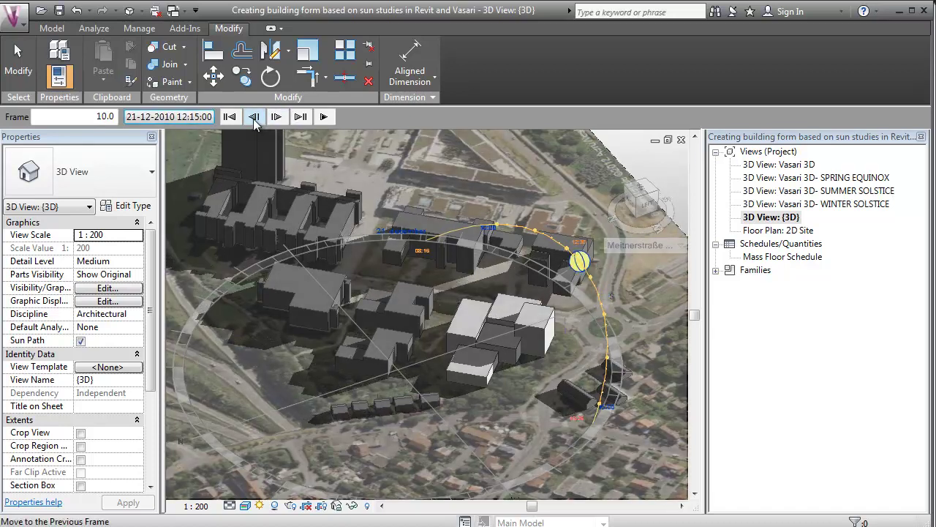
left_click(254, 121)
left_click(253, 120)
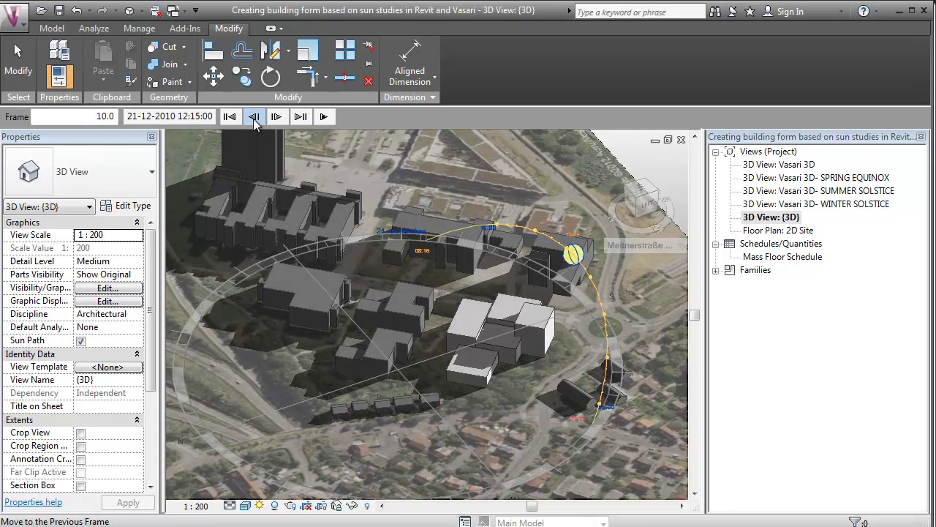
left_click(254, 121)
left_click(254, 121)
left_click(254, 121)
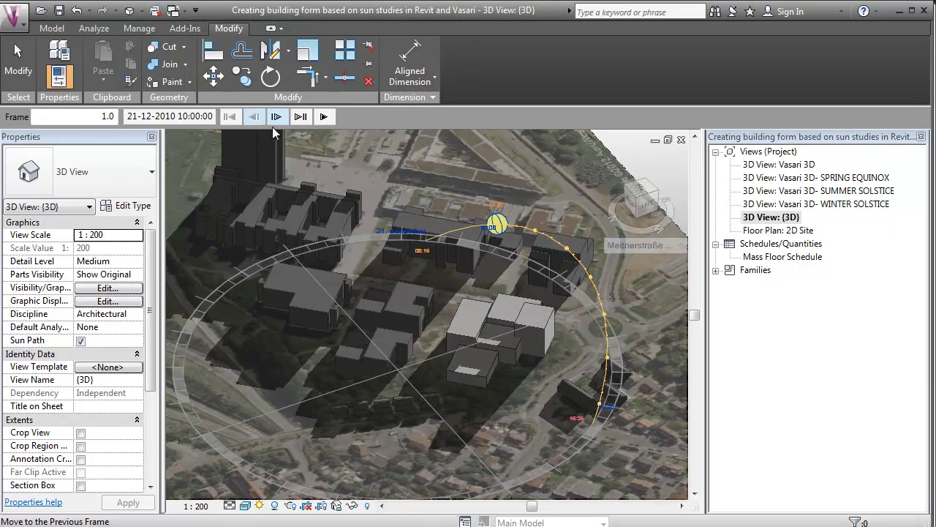
Advance the winter solstice shadows from 10:00 to 14:00.
left_click(276, 118)
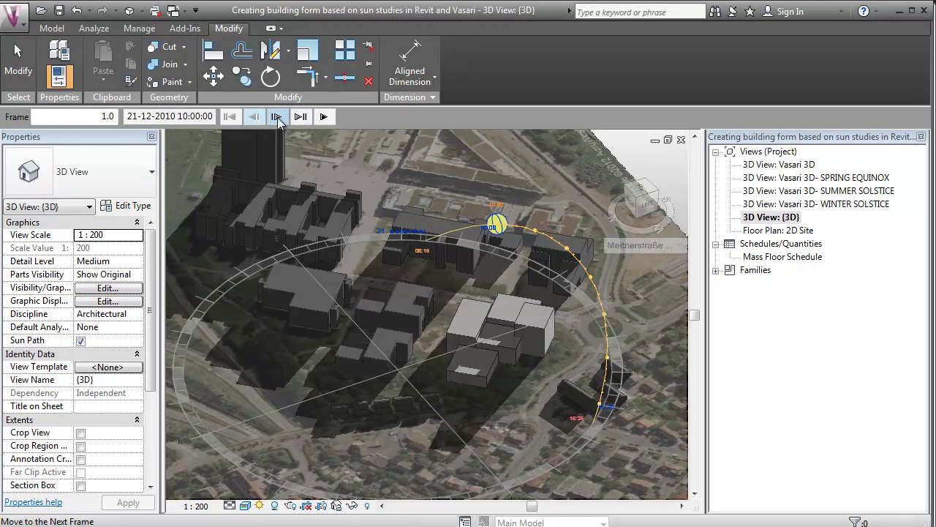
left_click(277, 118)
double_click(276, 118)
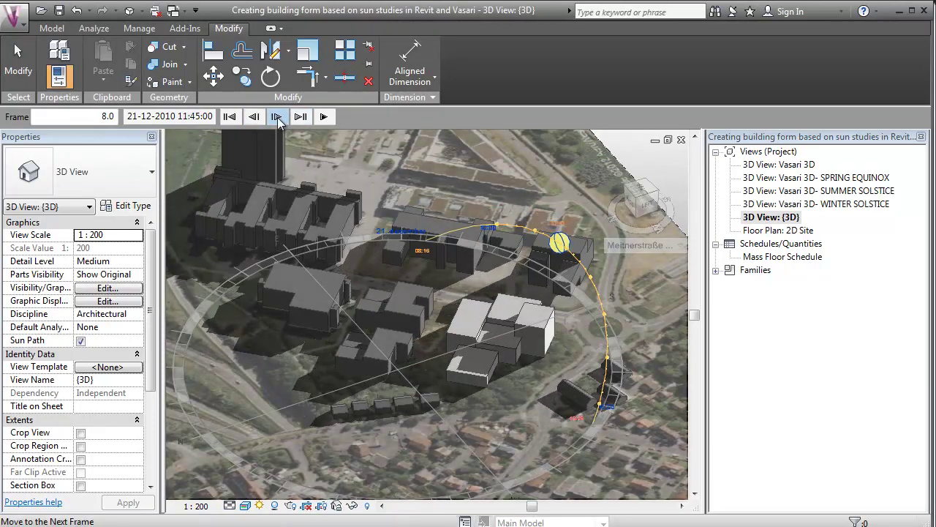
double_click(277, 118)
left_click(276, 118)
double_click(276, 118)
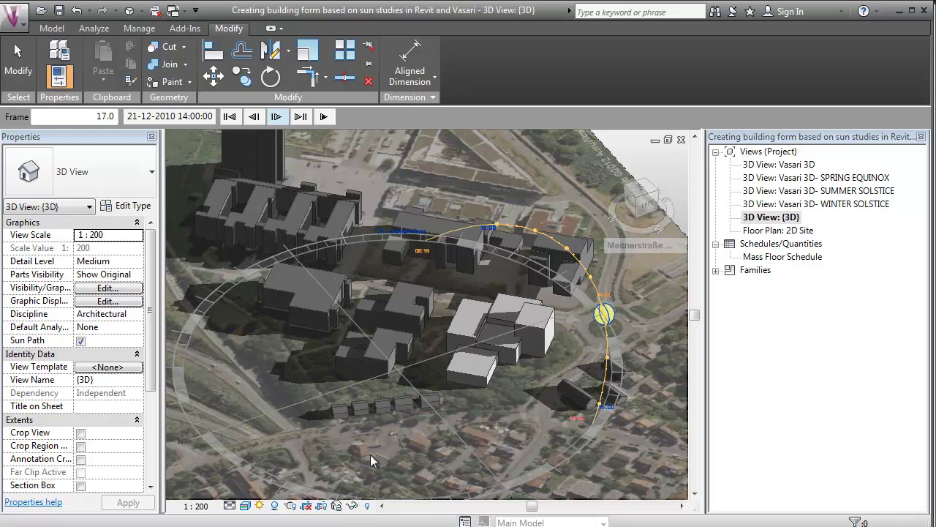
Exit the solar study preview and create Option Set 1 with a primary Option 1.
left_click(303, 405)
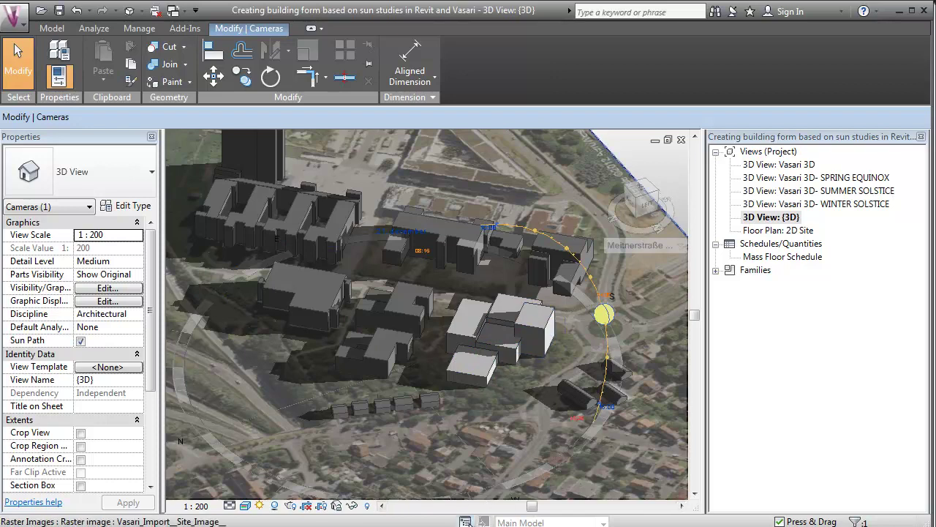
left_click(466, 521)
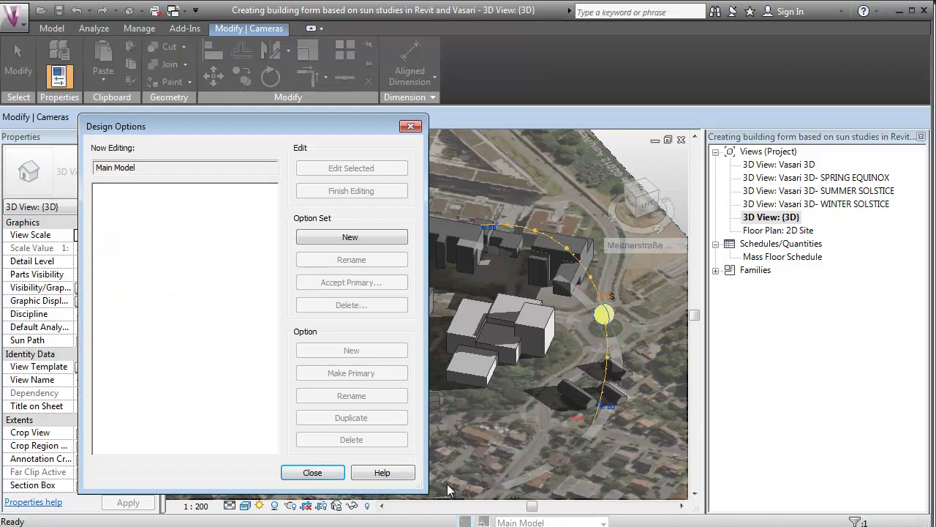
left_click(348, 247)
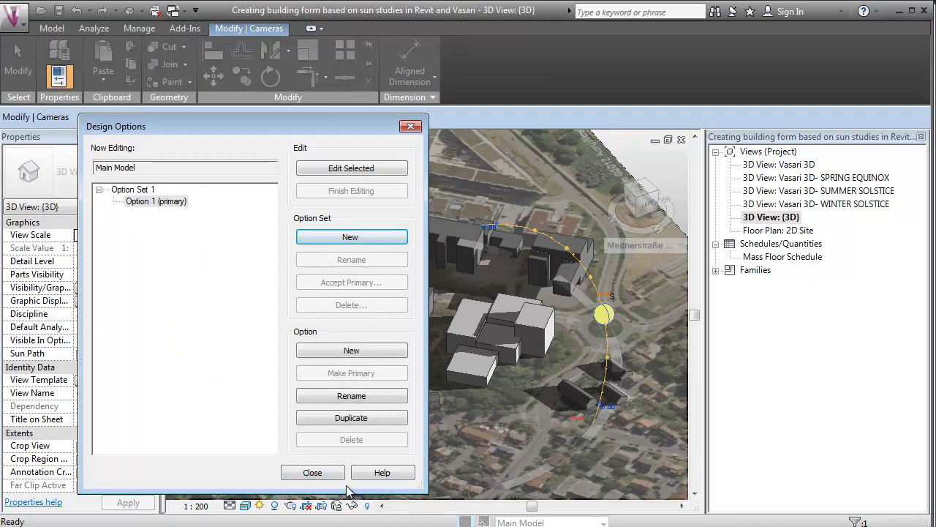
left_click(313, 473)
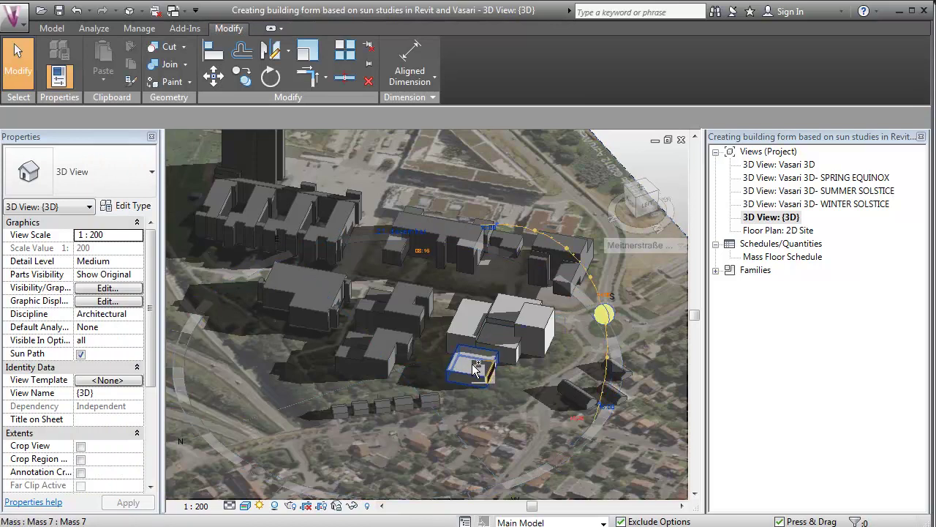
Add the five proposed masses, excluding the sun path, to Option 1, then clear the selection.
left_click(474, 366)
left_click(500, 338, "ctrl")
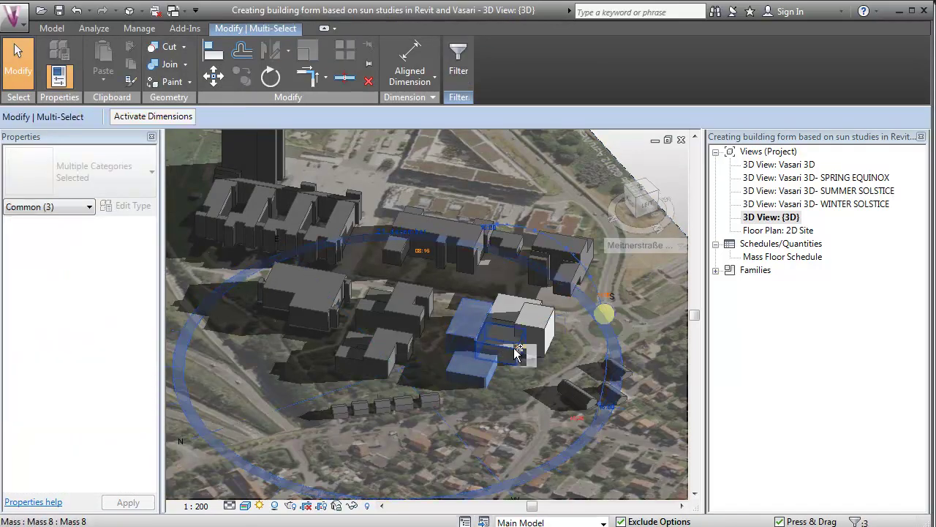
left_click(517, 350, "ctrl")
left_click(543, 333, "ctrl")
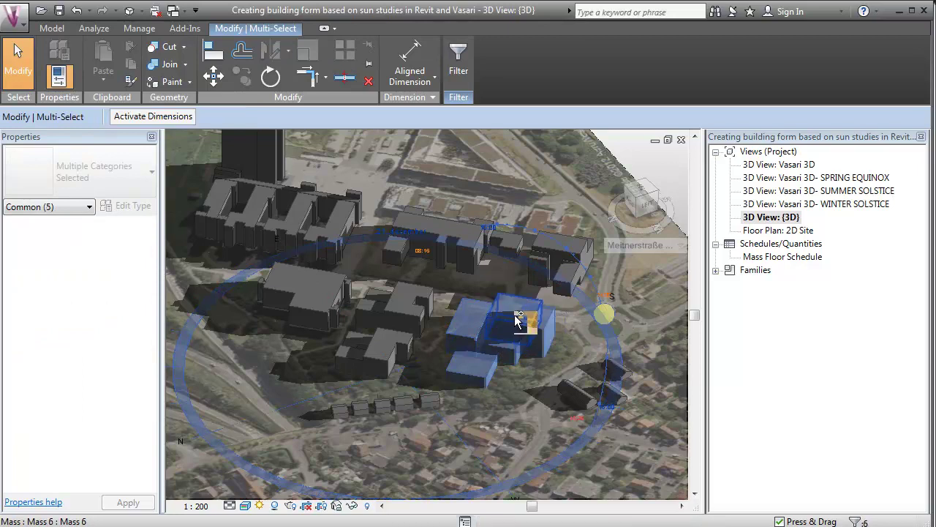
left_click(611, 362, "ctrl")
left_click(611, 363, "shift")
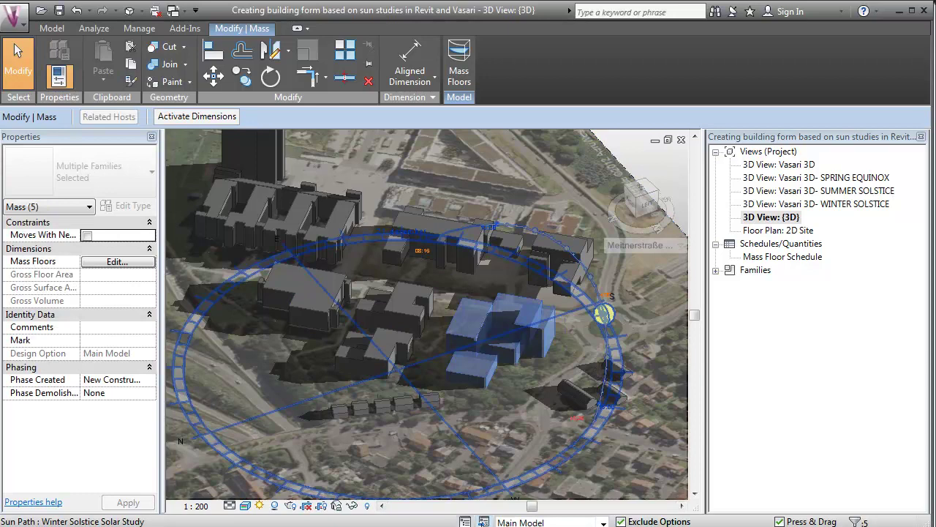
left_click(481, 522)
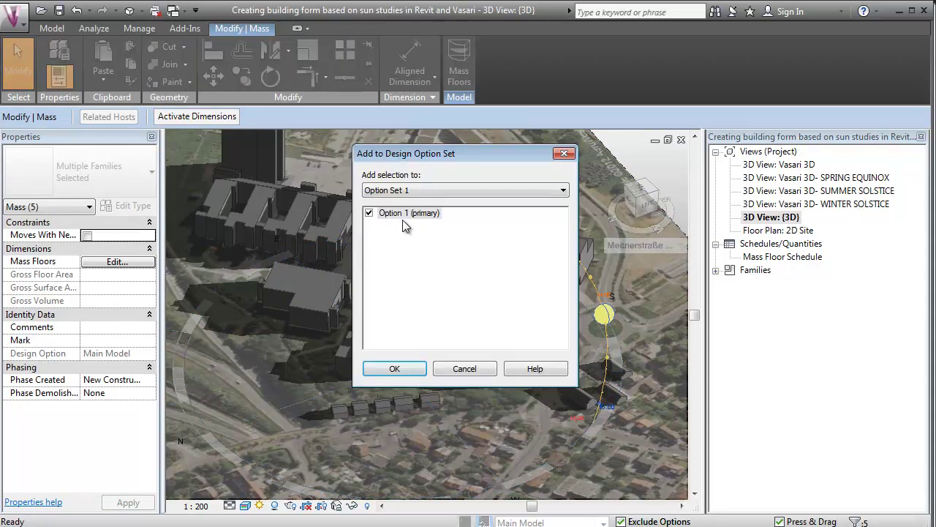
left_click(395, 369)
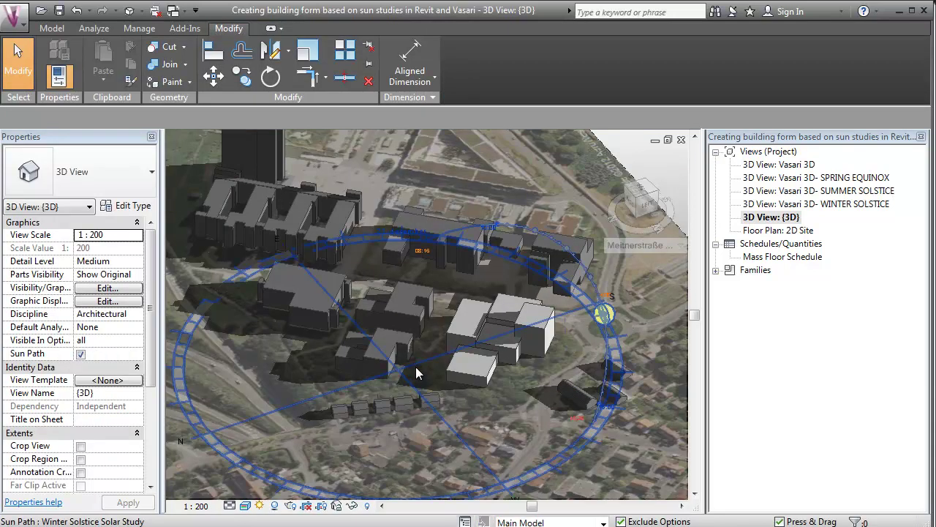
left_click(494, 368)
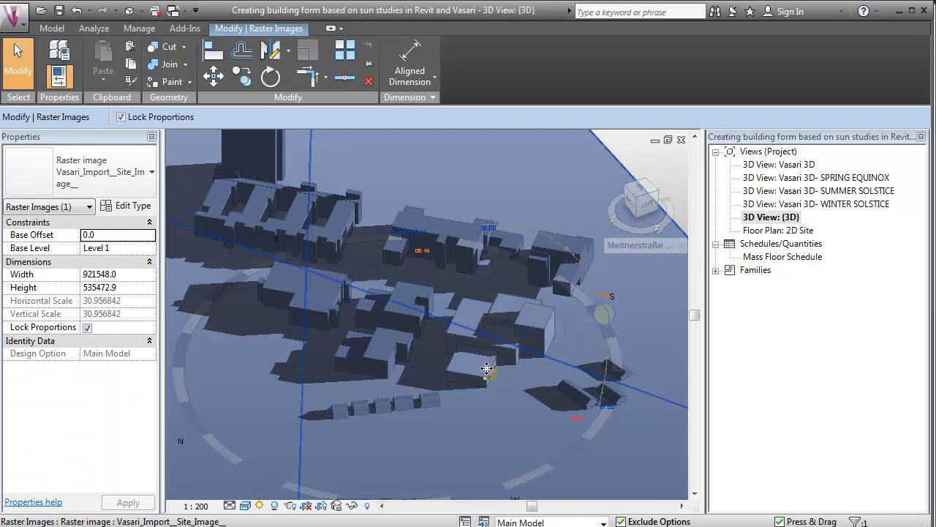
key("Escape")
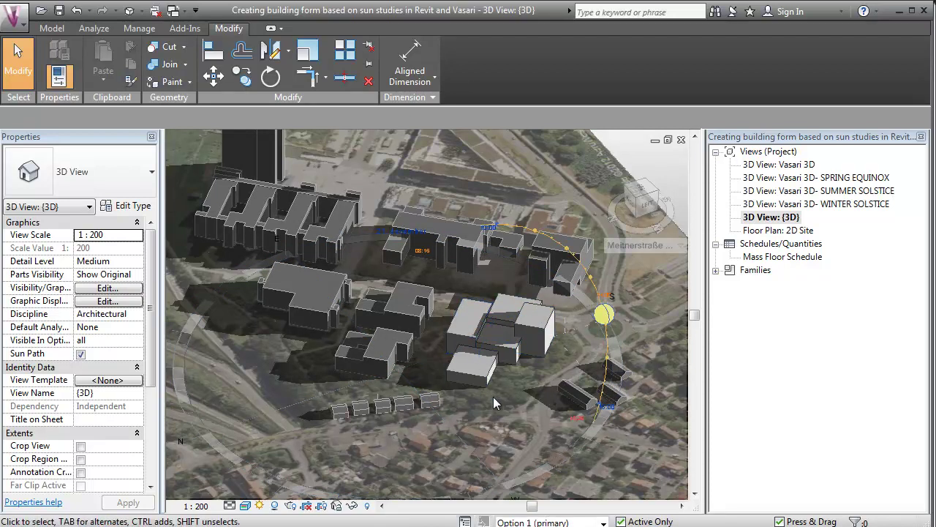
Finish editing Option 1 and duplicate it three times in Option Set 1.
left_click(466, 522)
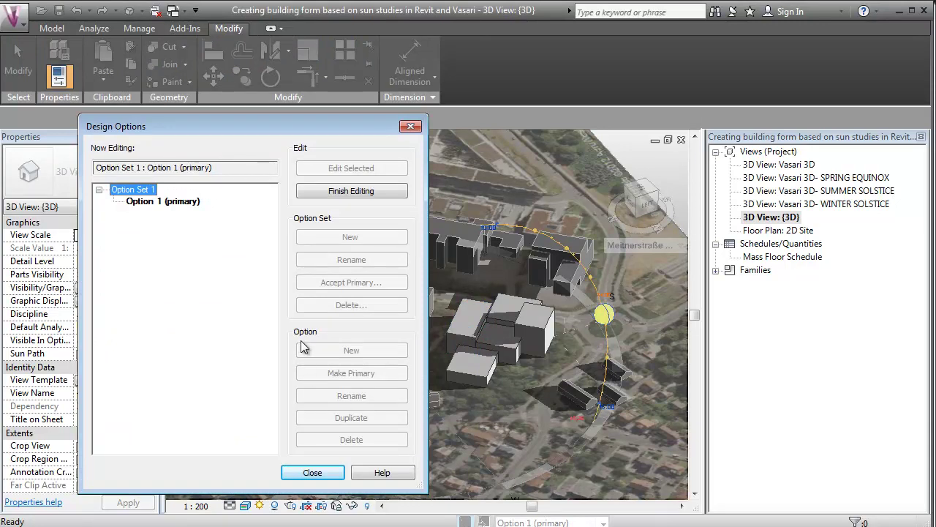
left_click(146, 203)
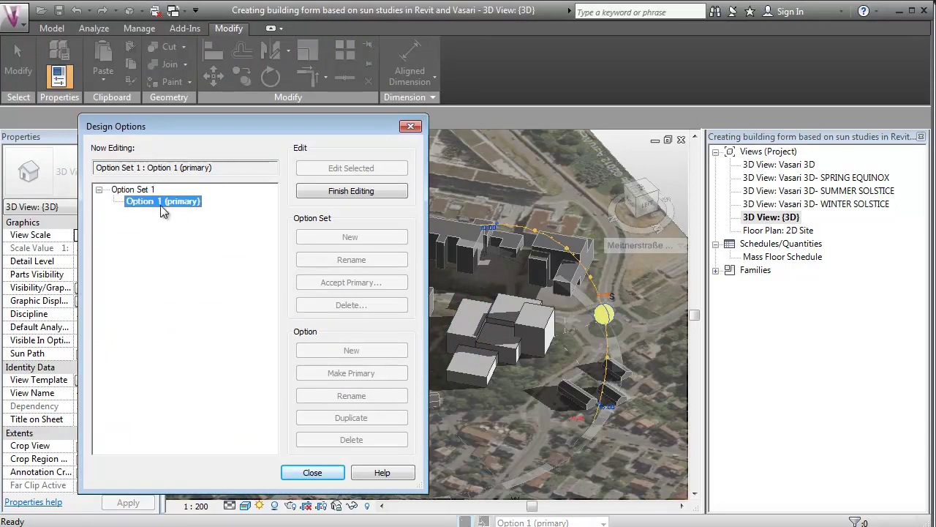
left_click(345, 196)
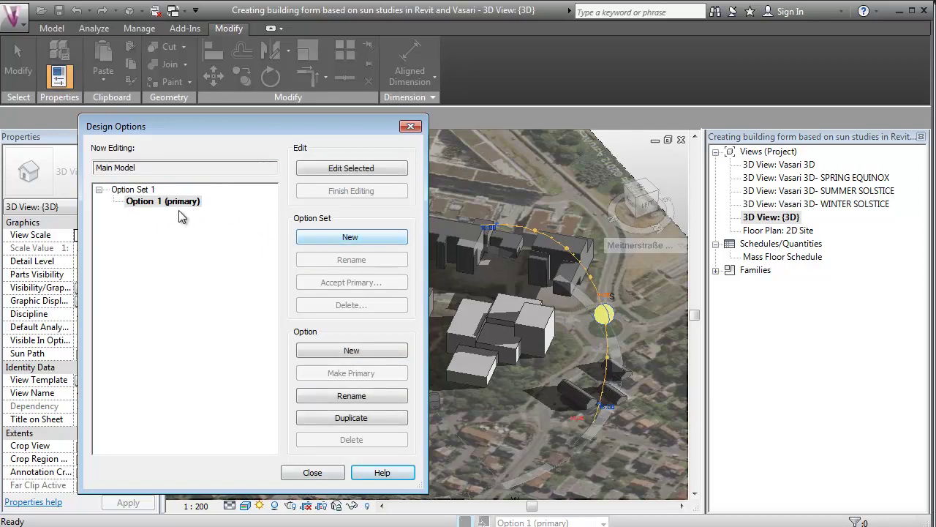
left_click(354, 421)
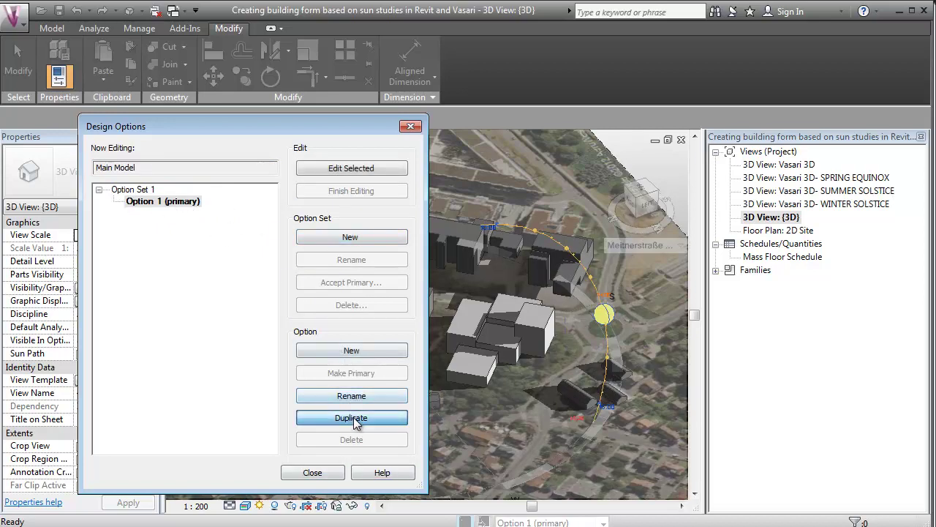
left_click(356, 424)
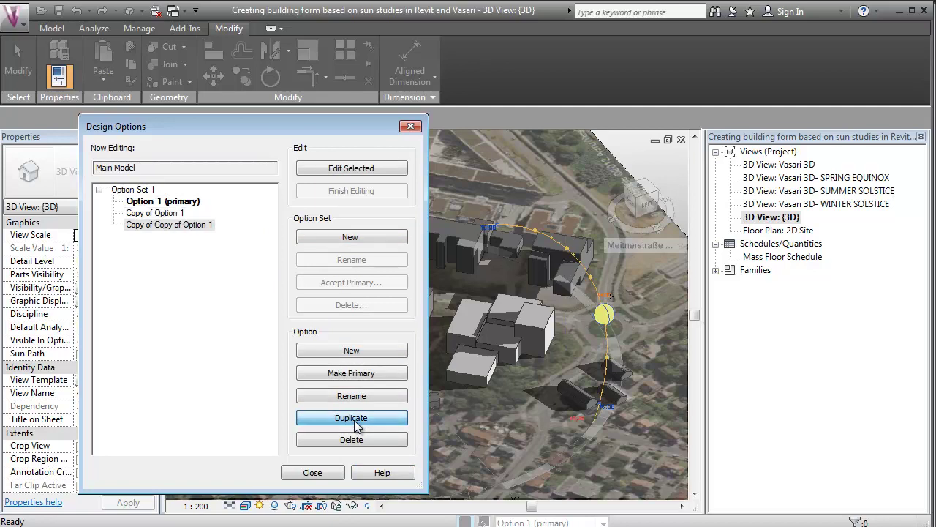
left_click(356, 424)
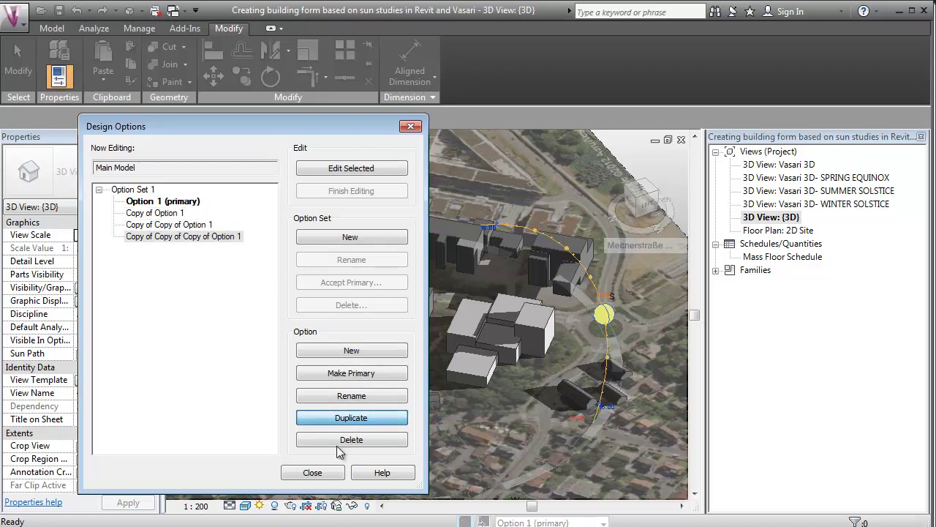
left_click(329, 475)
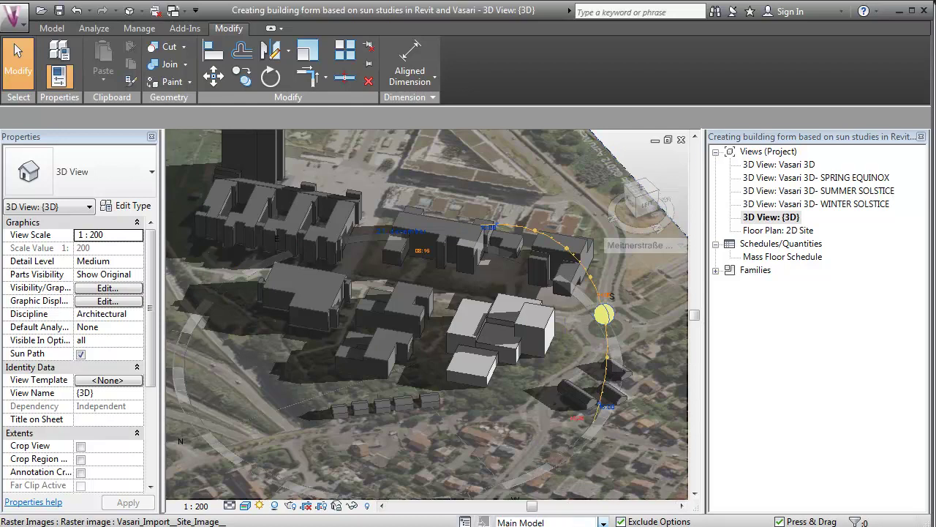
Activate Copy of Option 1 and stretch its small front mass taller.
left_click(527, 522)
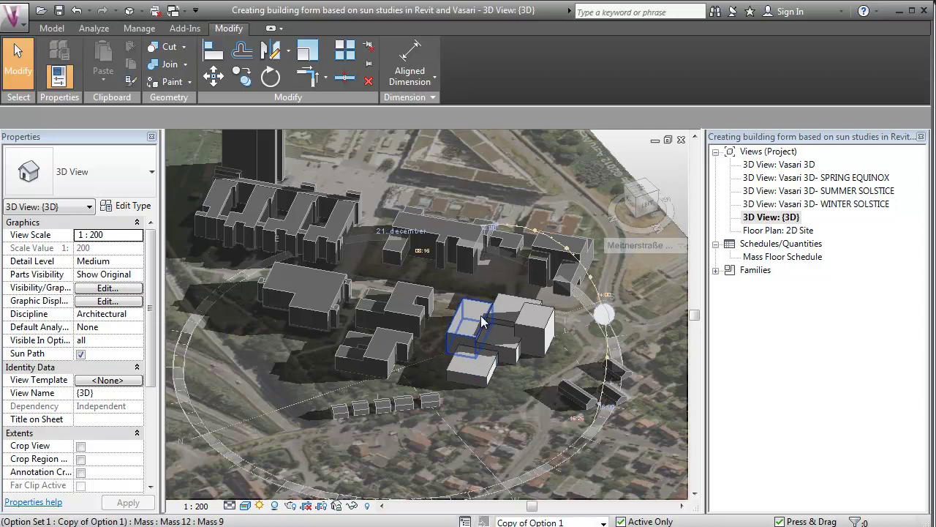
scroll(483, 379, "up", 1)
scroll(474, 378, "up", 1)
left_click(468, 369)
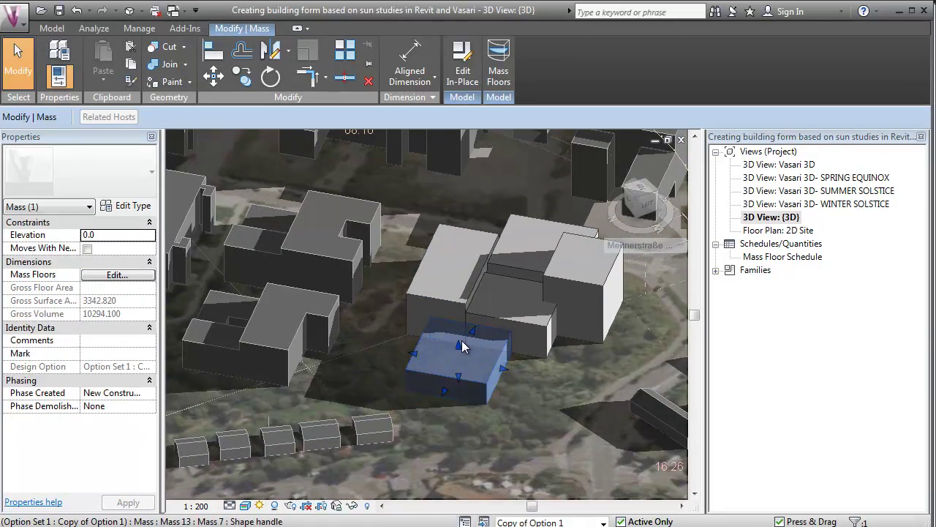
left_click_drag(458, 352, 458, 341)
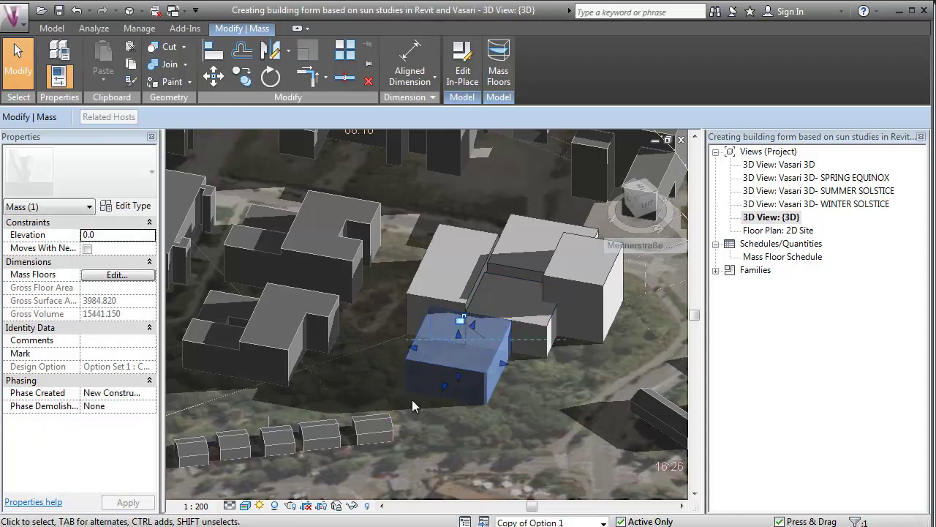
left_click_drag(459, 334, 462, 338)
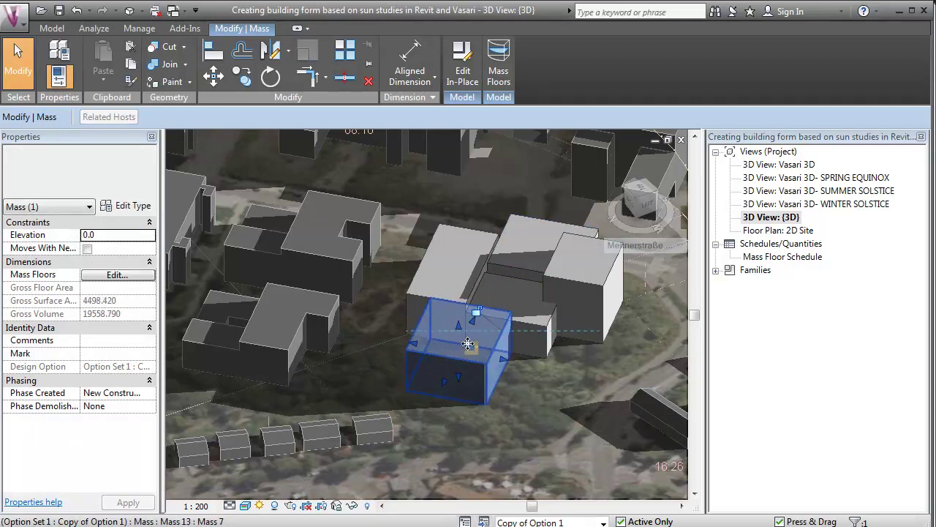
Select the right-hand, lower-left, middle and left masses of the cluster.
left_click(579, 273)
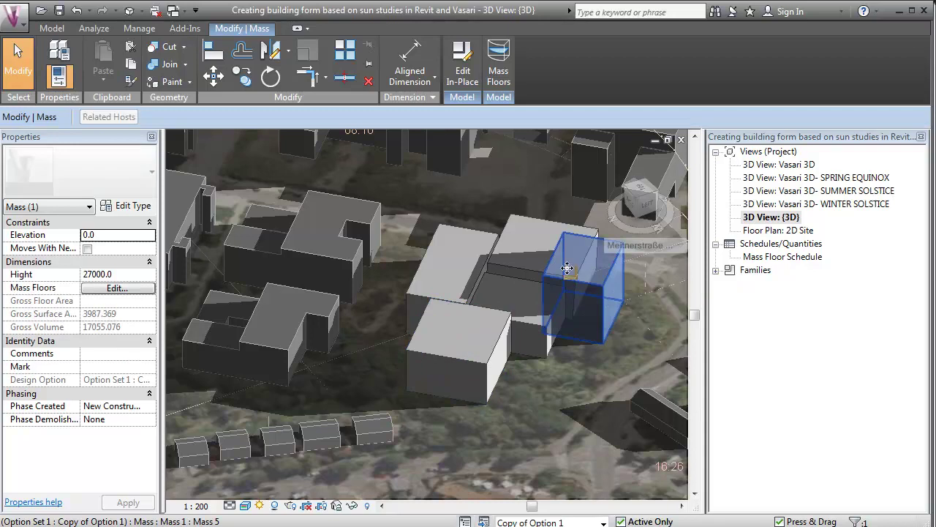
left_click(456, 266)
left_click(528, 325)
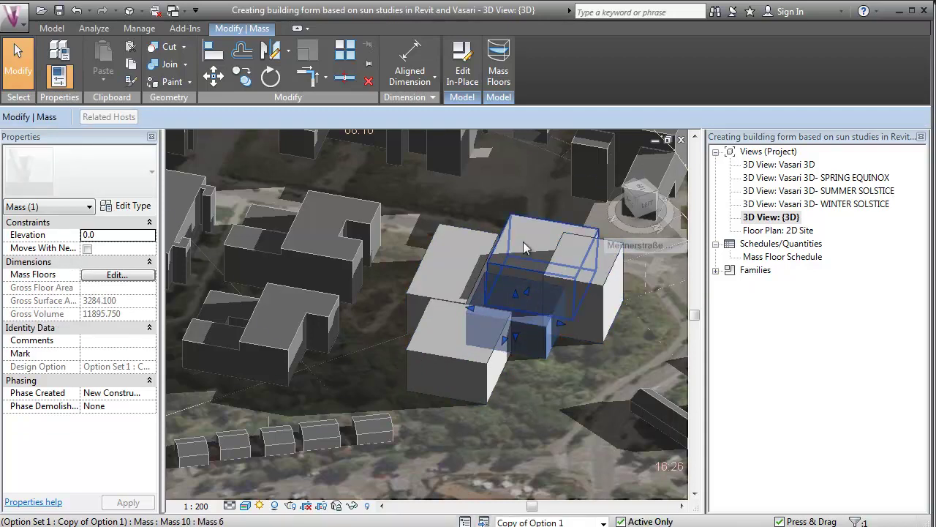
left_click(432, 272)
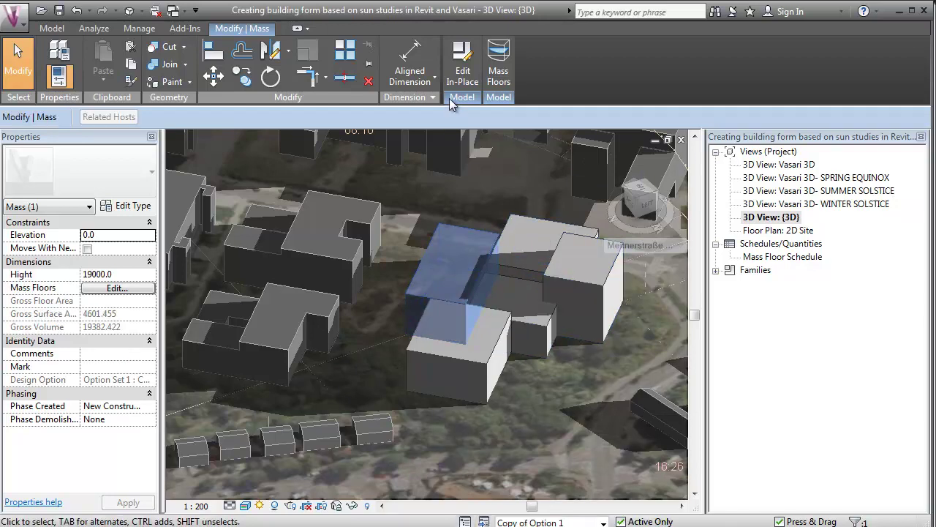
Edit the central mass in place, raise its top face, and finish the mass.
left_click(462, 69)
left_click(442, 268)
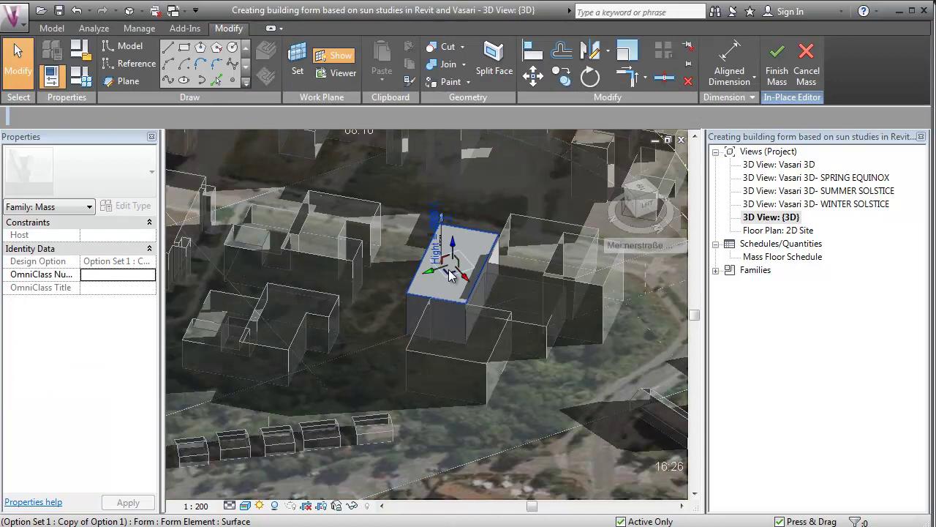
left_click_drag(450, 275, 477, 232)
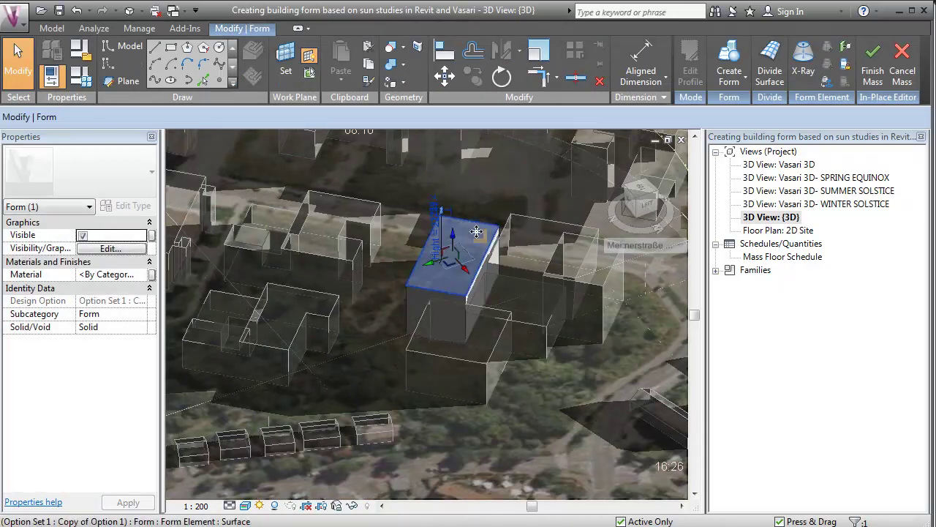
left_click(873, 62)
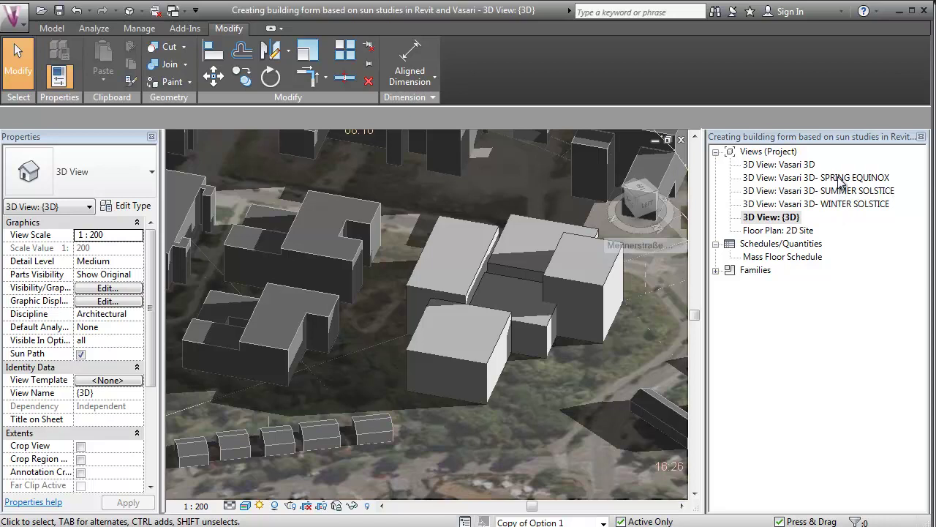
Open the SPRING EQUINOX 3D view and set the design option to Copy of Copy of Option 1.
double_click(831, 178)
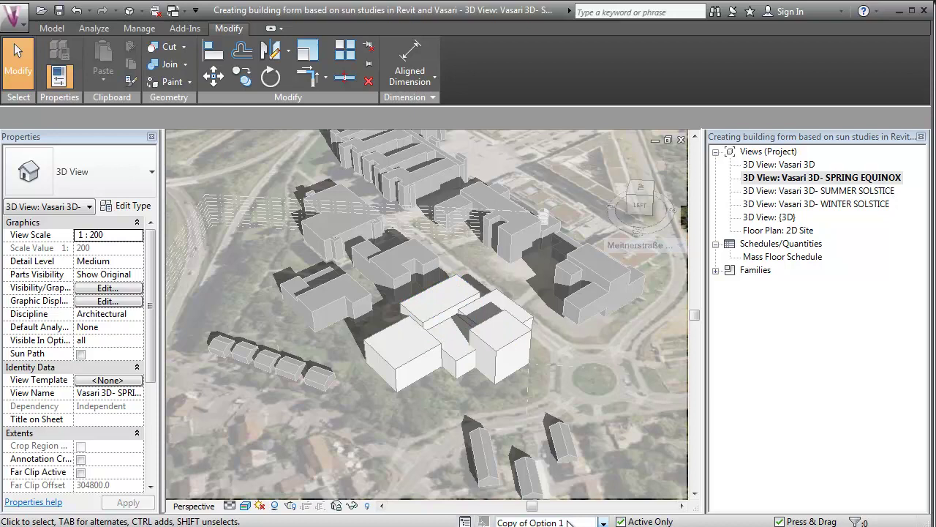
scroll(542, 521, "up", 1)
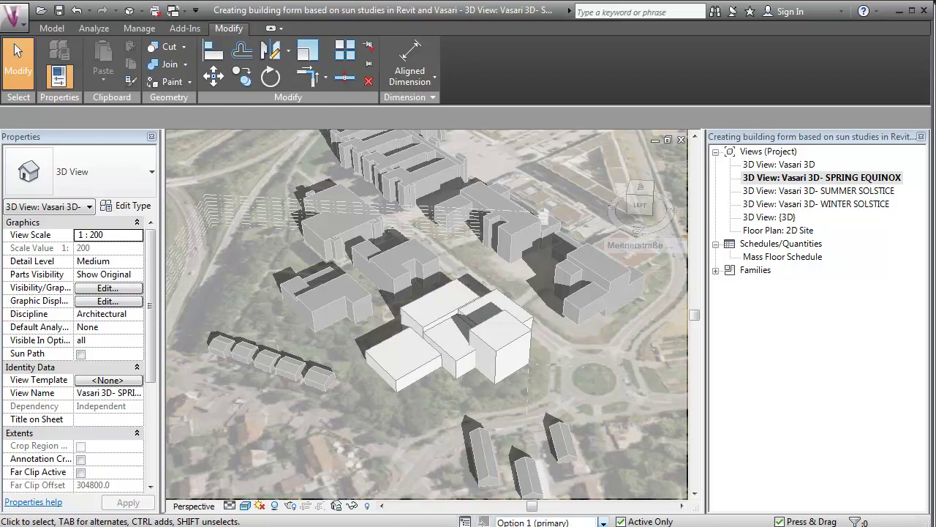
scroll(461, 435, "down", 2)
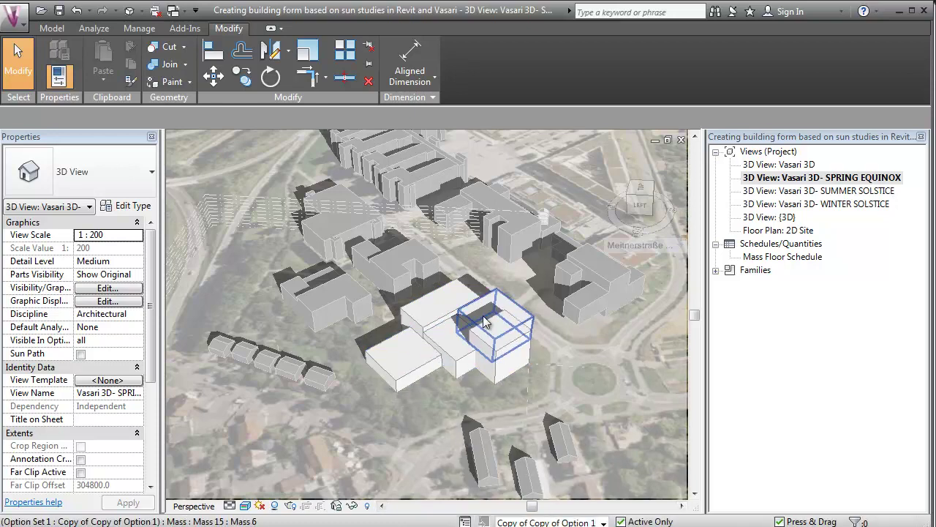
Delete the small mass and sketch a rectangle for a new in-place mass on the lawn.
left_click(392, 371)
key("Delete")
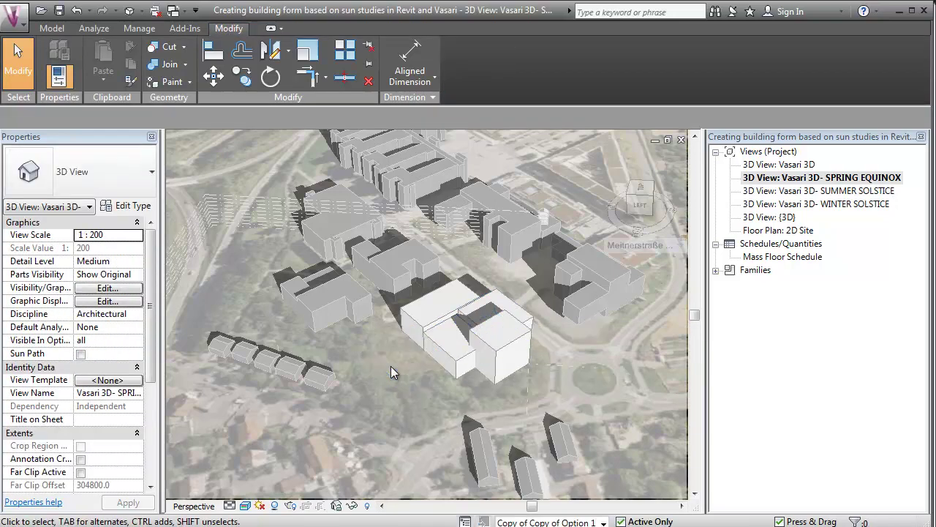
scroll(391, 372, "up", 2)
scroll(410, 352, "up", 1)
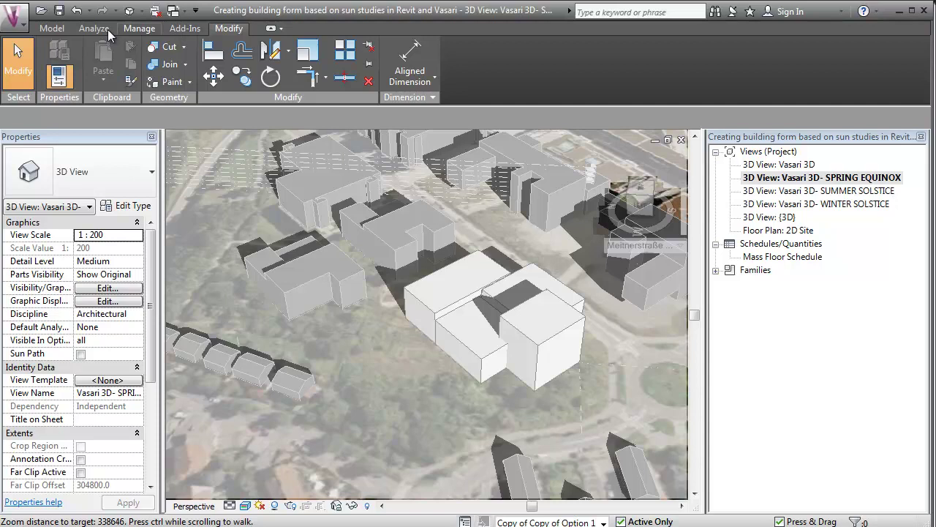
left_click(52, 31)
left_click(179, 62)
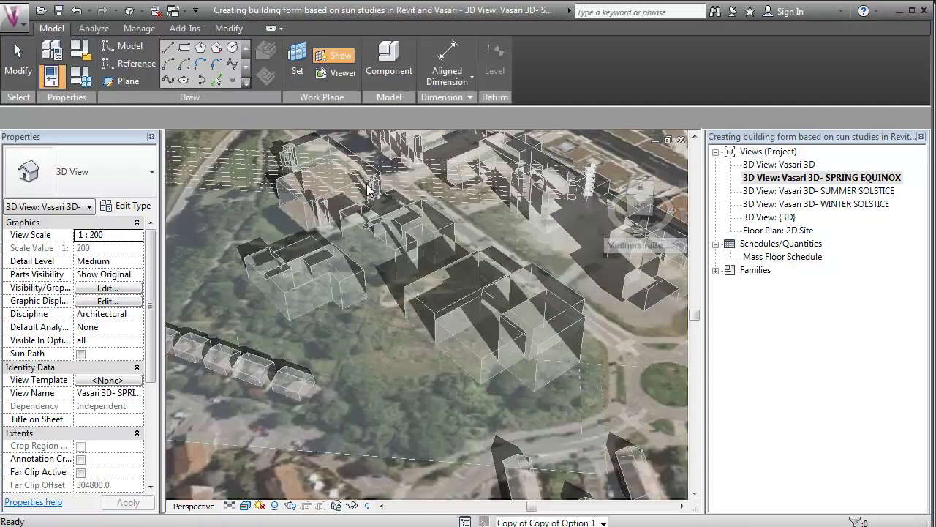
left_click(185, 48)
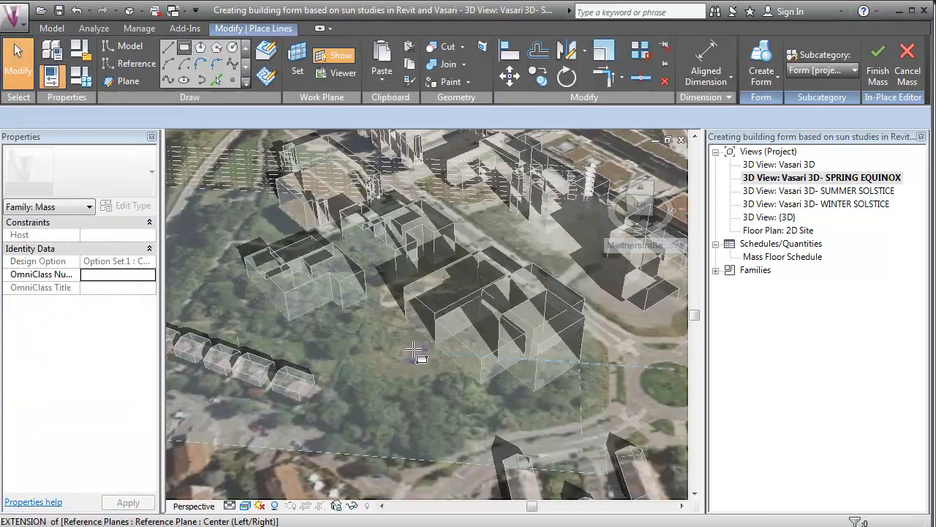
left_click(398, 316)
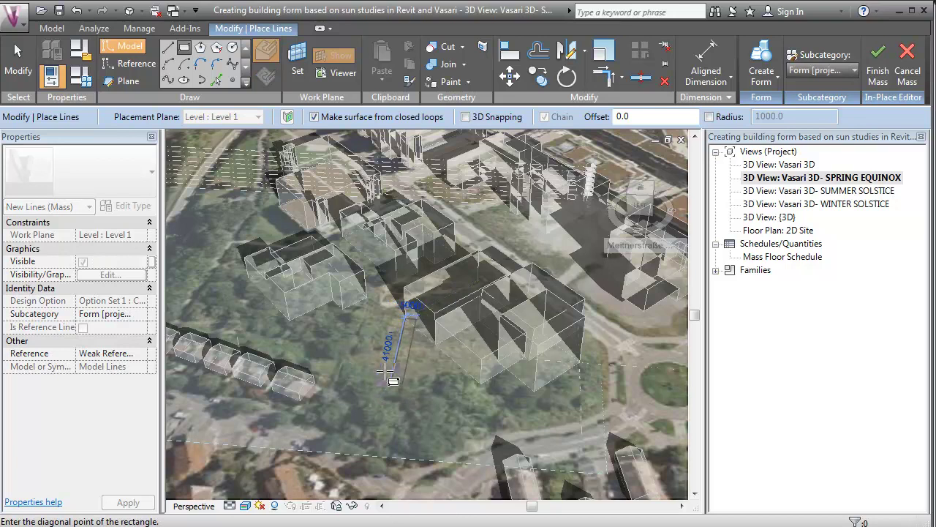
left_click(344, 379)
key("Escape")
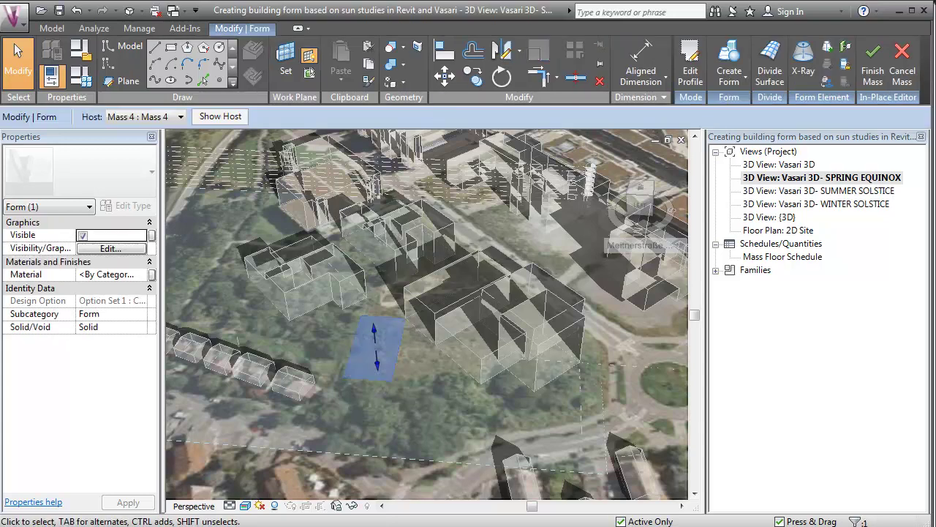
Rotate the rectangle profile, nudge its edge, and extrude it into a solid block.
left_click(502, 76)
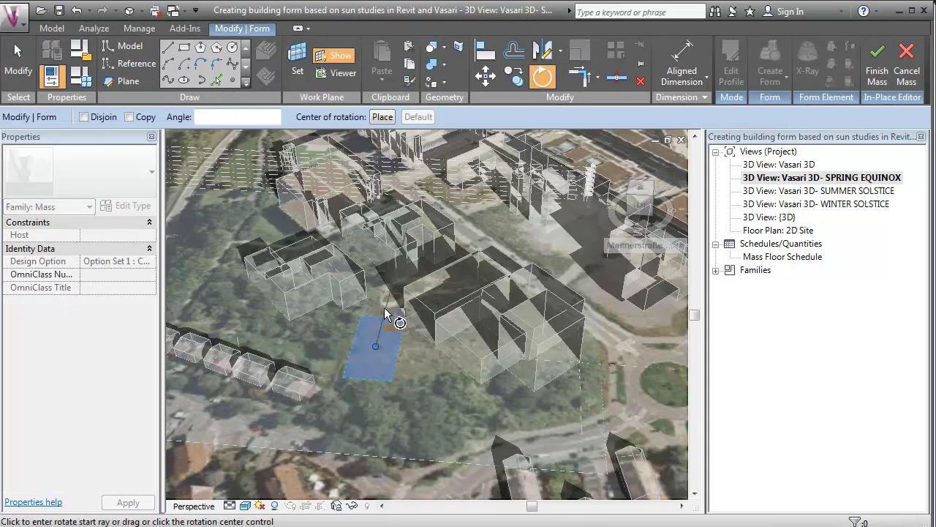
left_click(386, 313)
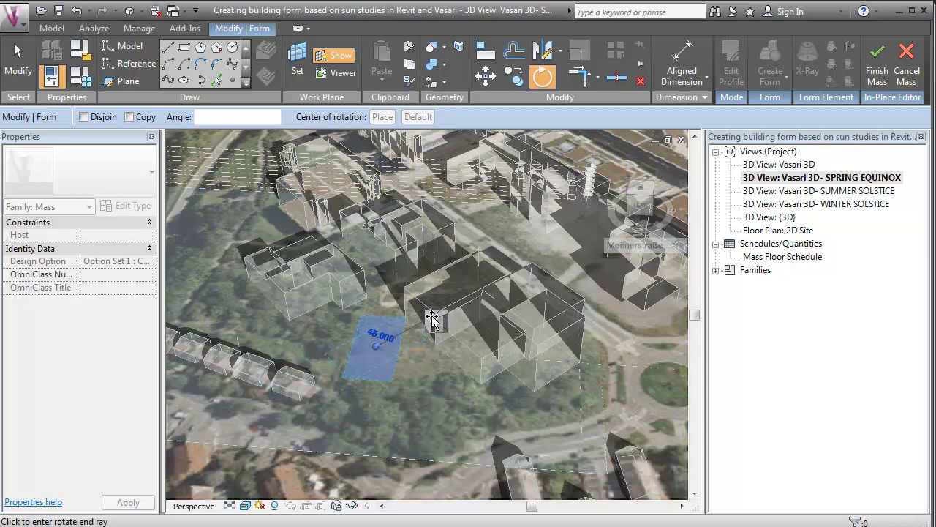
left_click(432, 320)
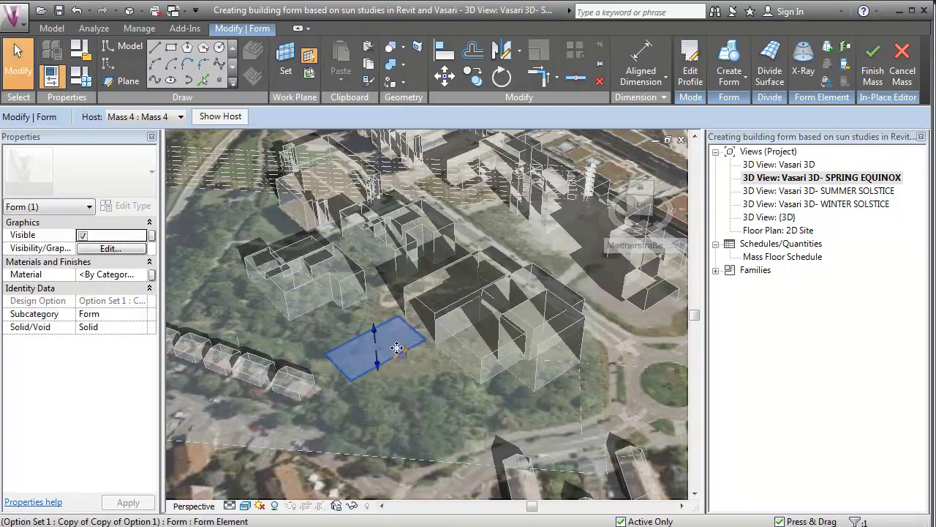
left_click(411, 352)
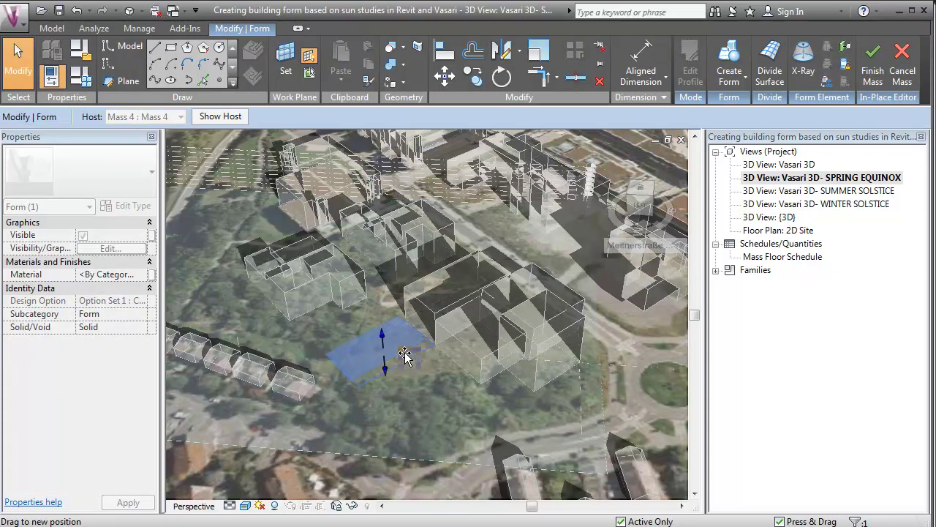
left_click(406, 354)
left_click_drag(406, 354, 407, 356)
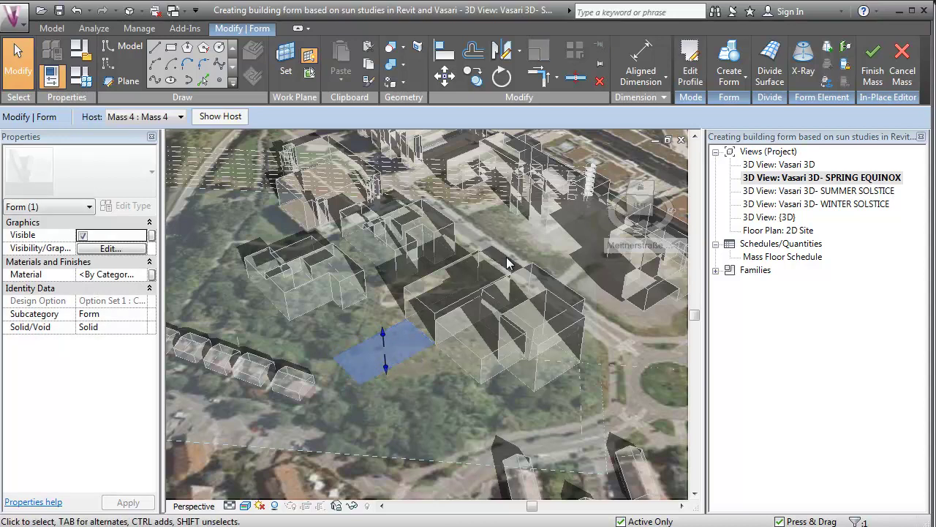
left_click(729, 62)
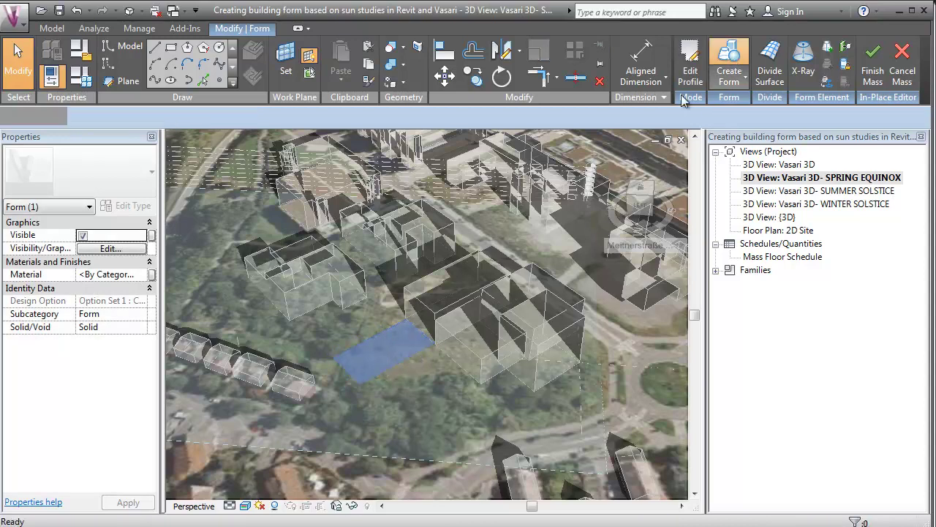
Finish the new mass and narrow it from its left side.
left_click(379, 331)
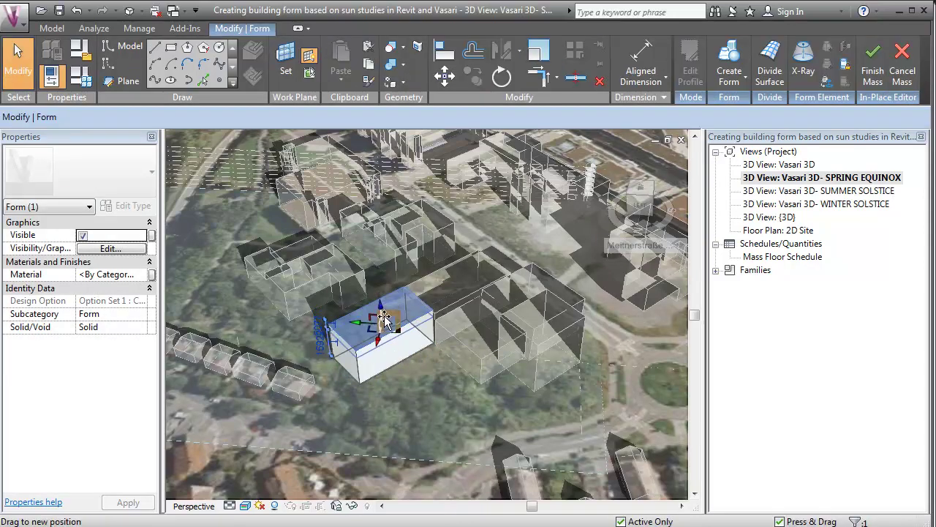
left_click(396, 343)
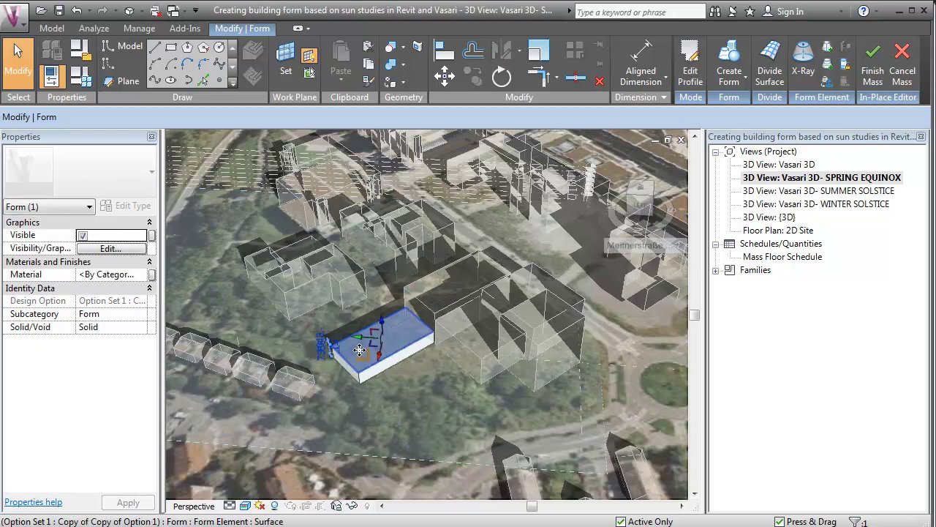
left_click(334, 338)
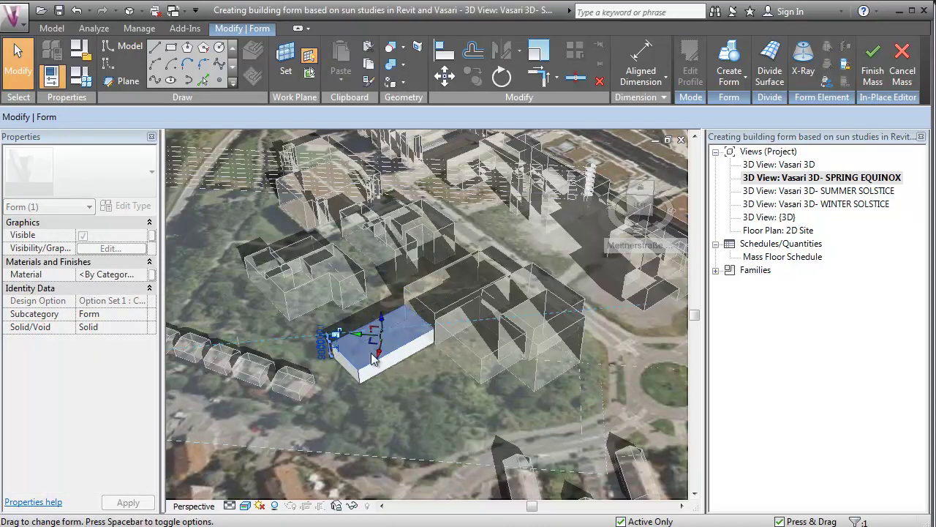
left_click(873, 62)
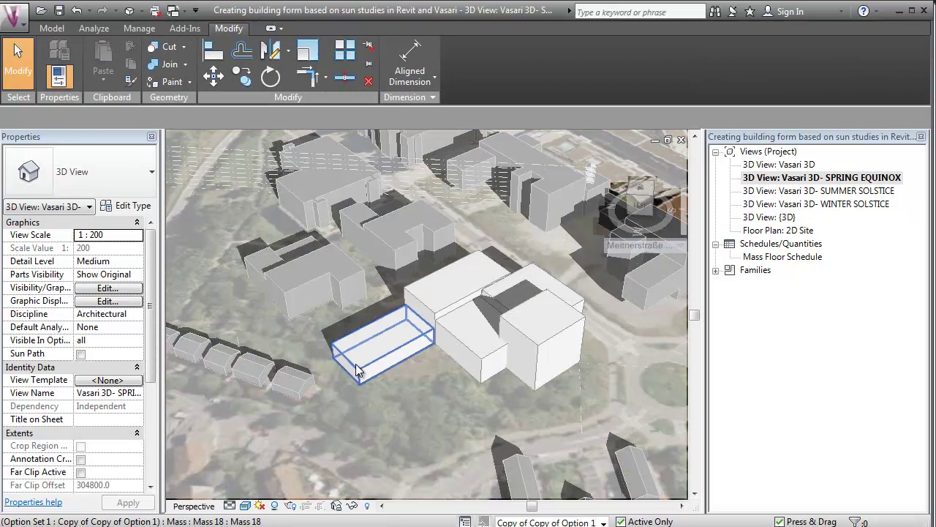
left_click(340, 371)
left_click_drag(340, 370, 362, 357)
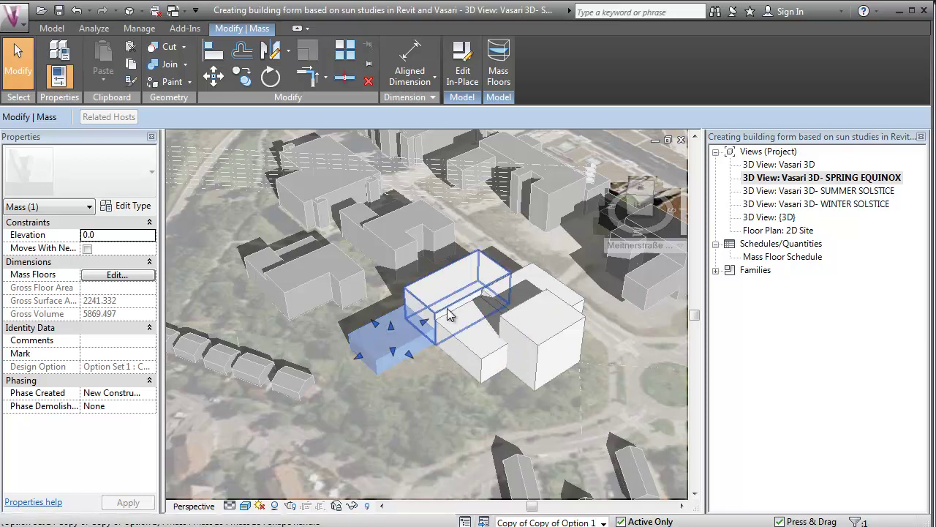
Open the WINTER SOLSTICE 3D view and stretch the new mass toward the lower right.
double_click(825, 204)
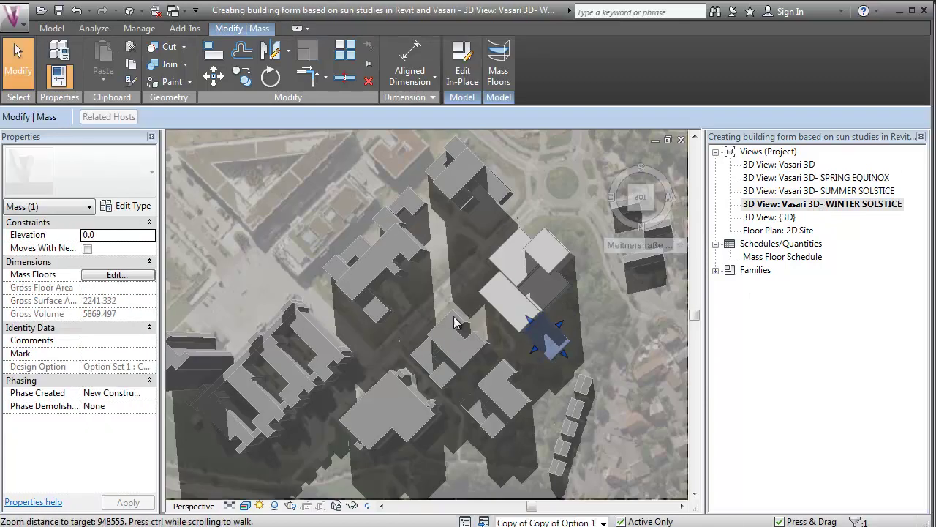
scroll(559, 368, "up", 1)
scroll(559, 363, "up", 2)
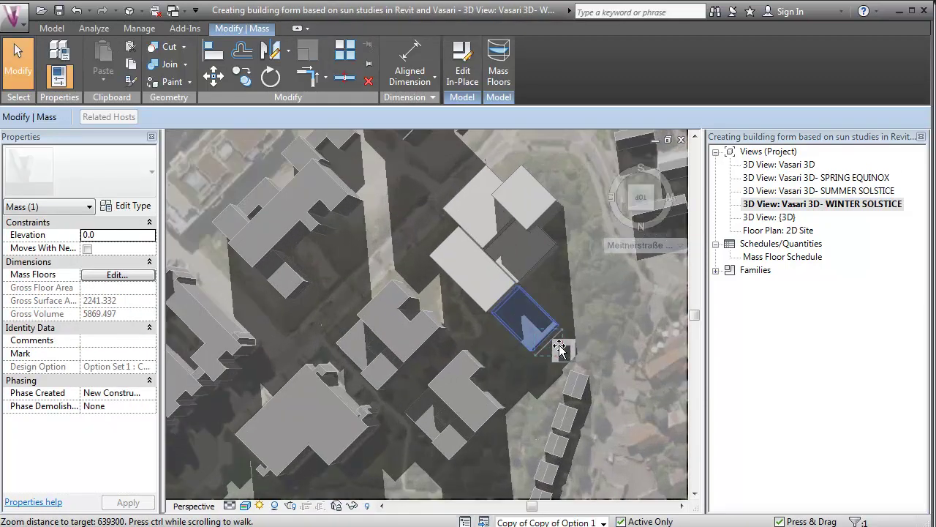
mouse_move(551, 344)
left_mouse_down()
mouse_move(568, 359)
mouse_move(565, 375)
left_mouse_up()
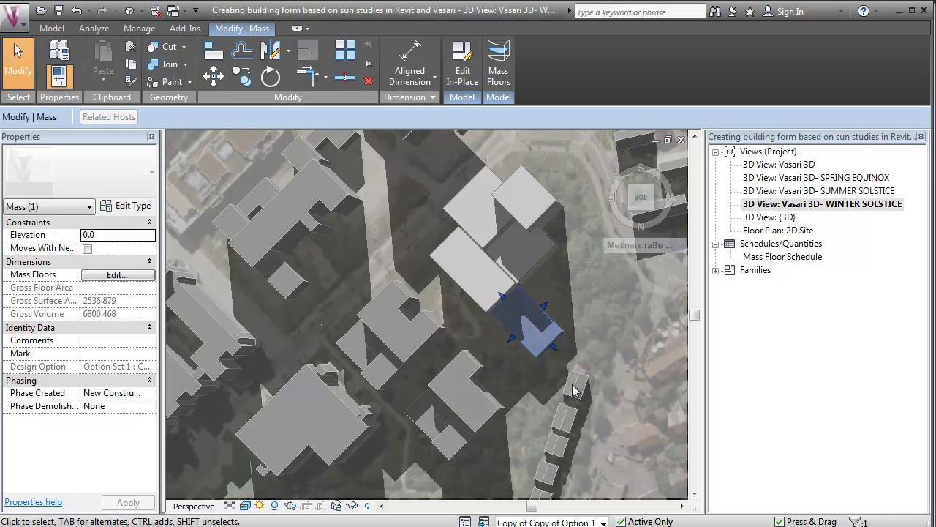
mouse_move(638, 202)
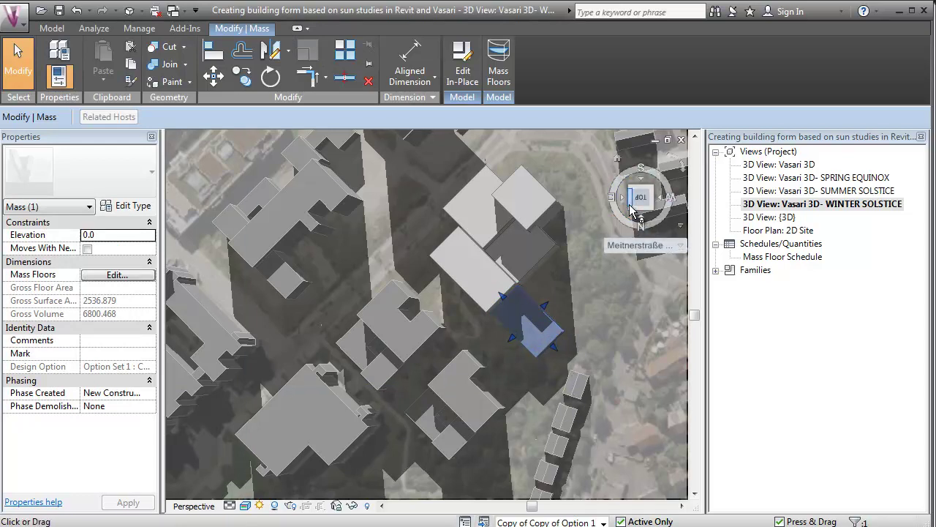
Shrink the new mass out of the winter shadows, reducing its volume to about 4785.
left_click(634, 213)
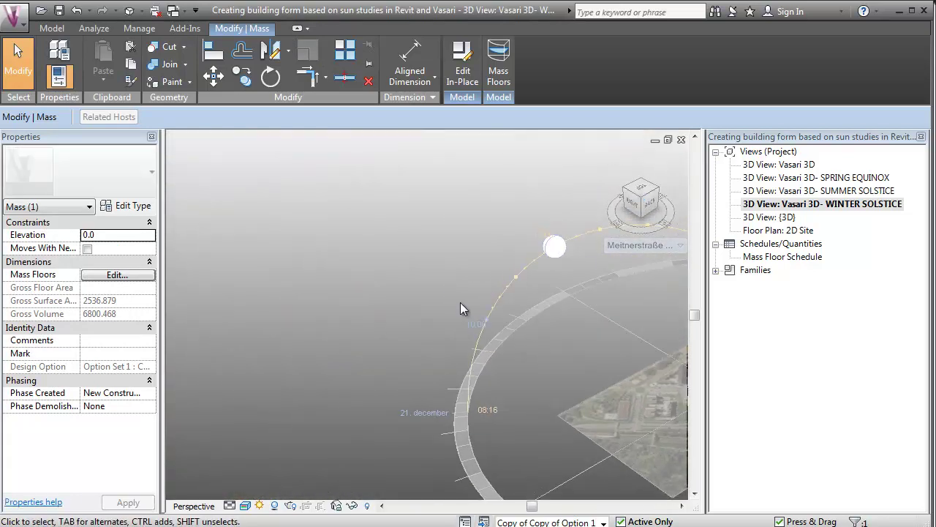
scroll(338, 357, "up", 2)
scroll(610, 371, "up", 2)
scroll(610, 371, "up", 2)
scroll(610, 370, "up", 2)
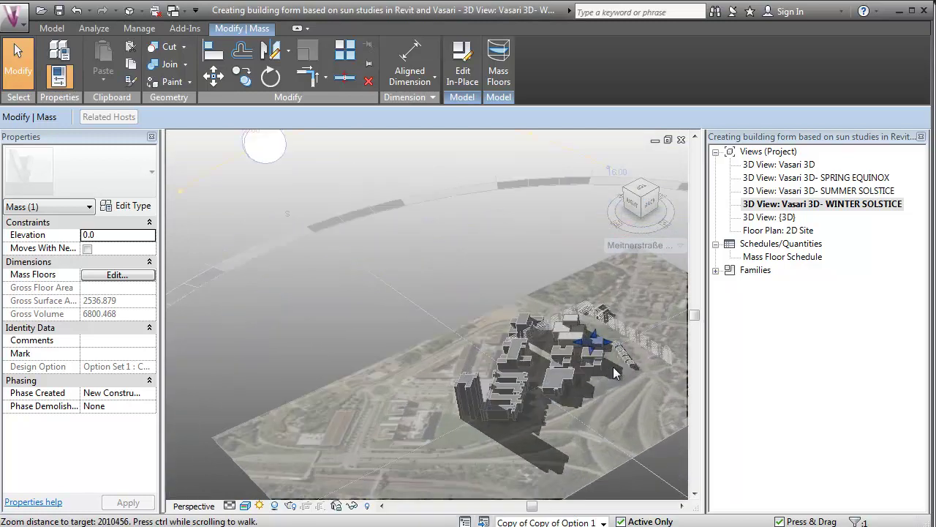
scroll(615, 371, "up", 2)
scroll(620, 373, "up", 2)
scroll(597, 373, "up", 2)
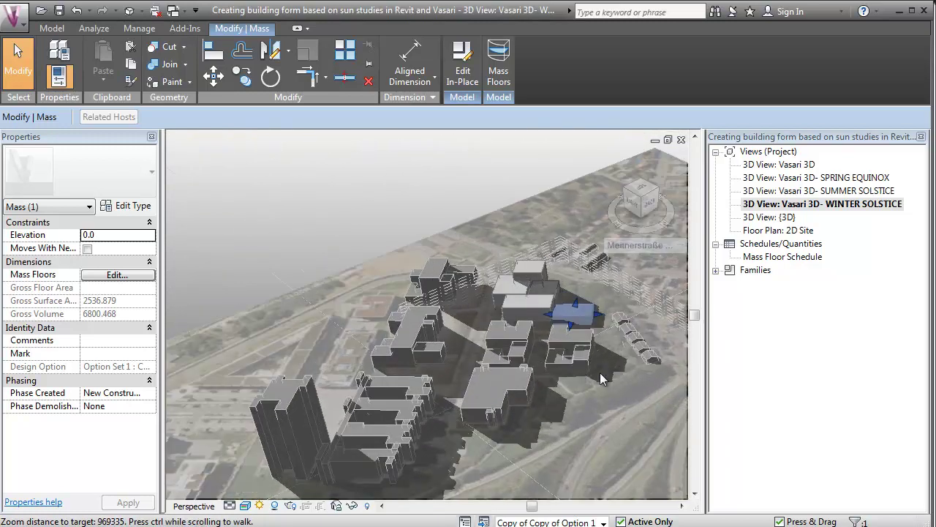
scroll(626, 344, "up", 1)
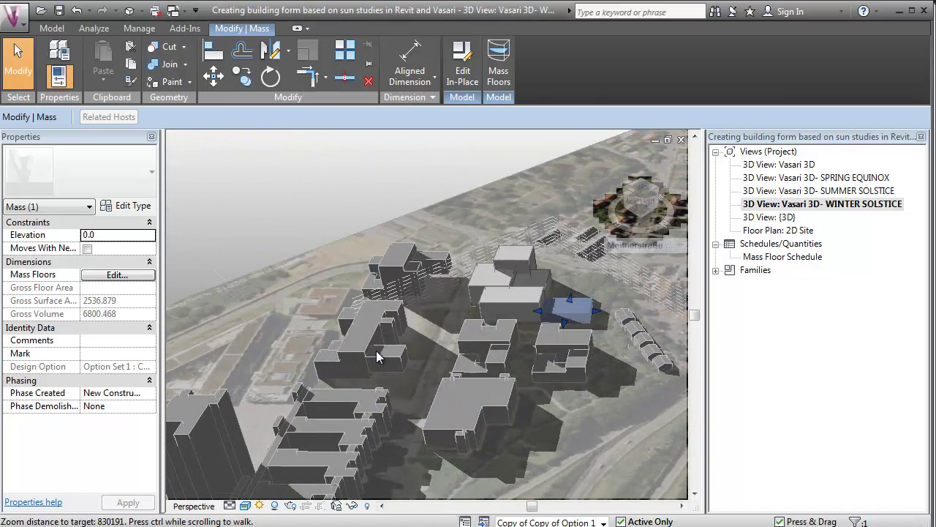
middle_click_drag(607, 369, 381, 412, "shift")
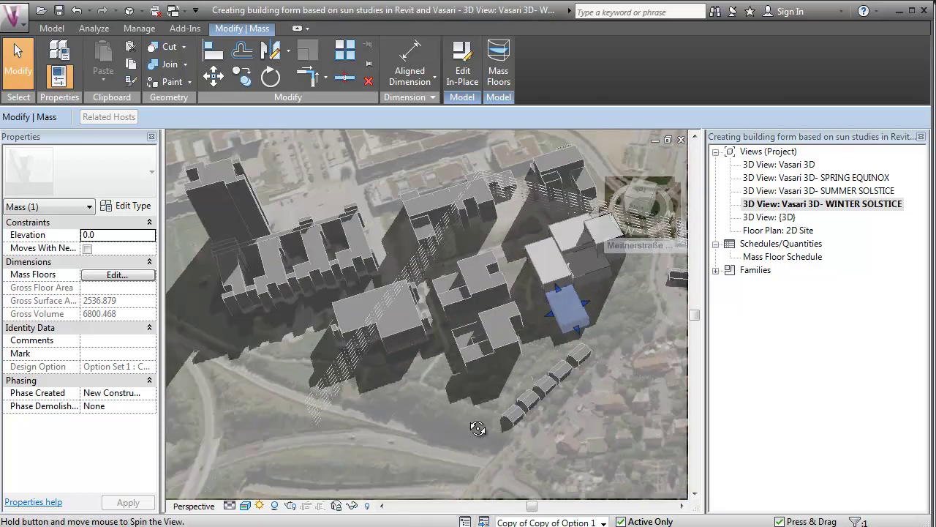
scroll(556, 359, "up", 1)
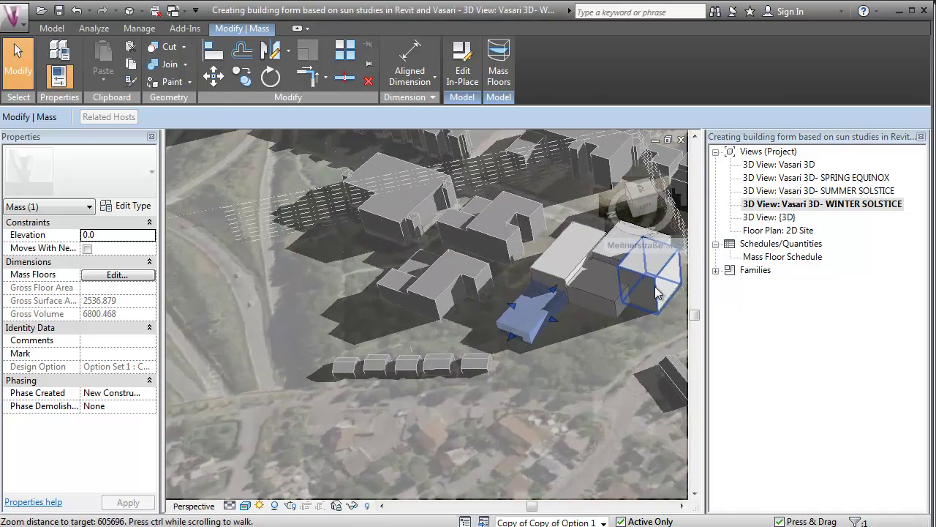
scroll(556, 358, "up", 1)
scroll(556, 358, "up", 1)
middle_click_drag(556, 358, 530, 410)
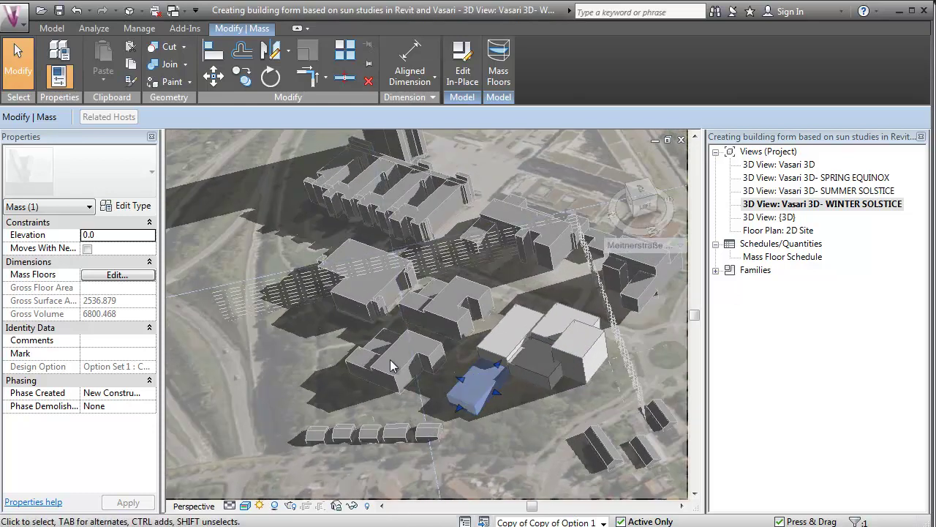
scroll(529, 349, "up", 1)
scroll(530, 349, "up", 1)
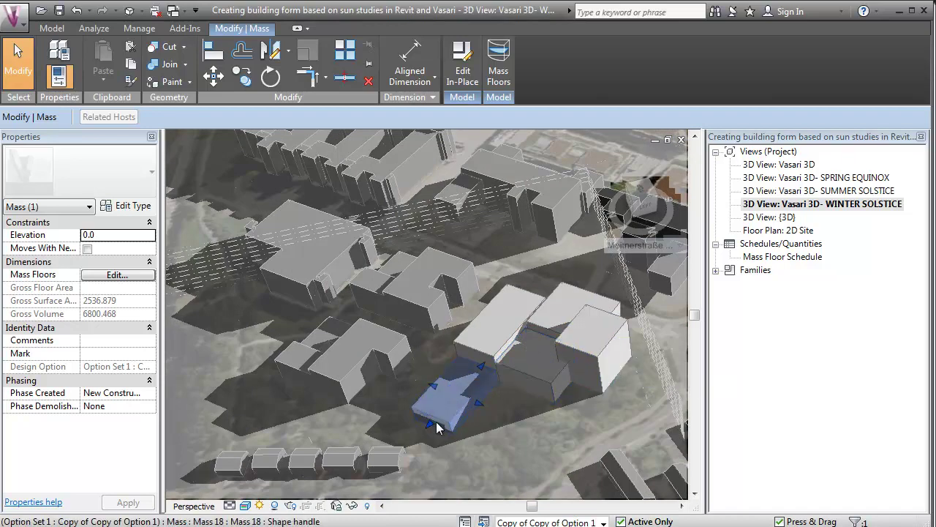
left_click_drag(436, 423, 449, 410)
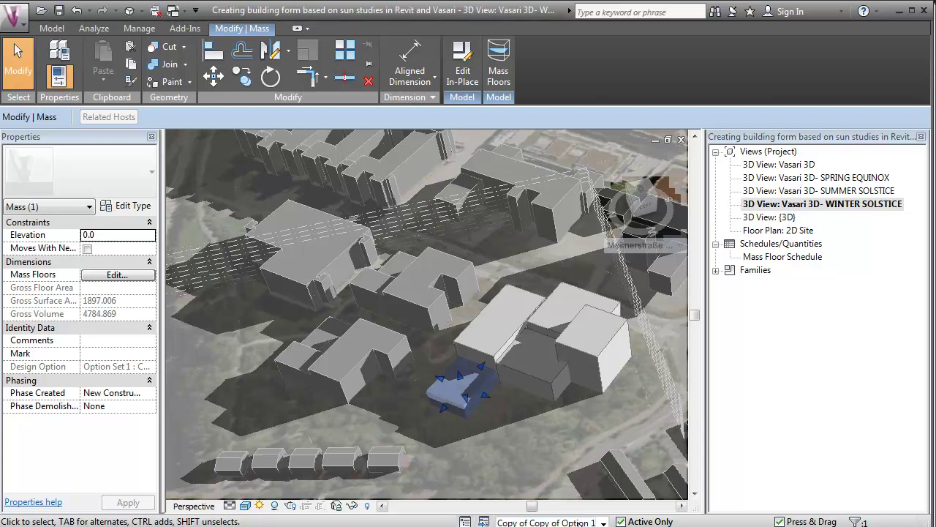
Make Option 1 (primary) active and reshape its front mass to about 9693 volume.
left_click(546, 522)
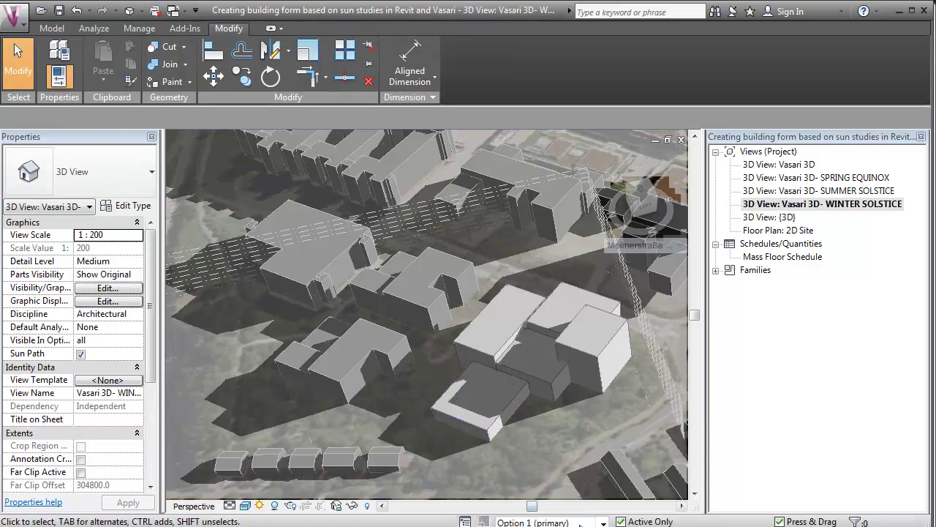
left_click(513, 419)
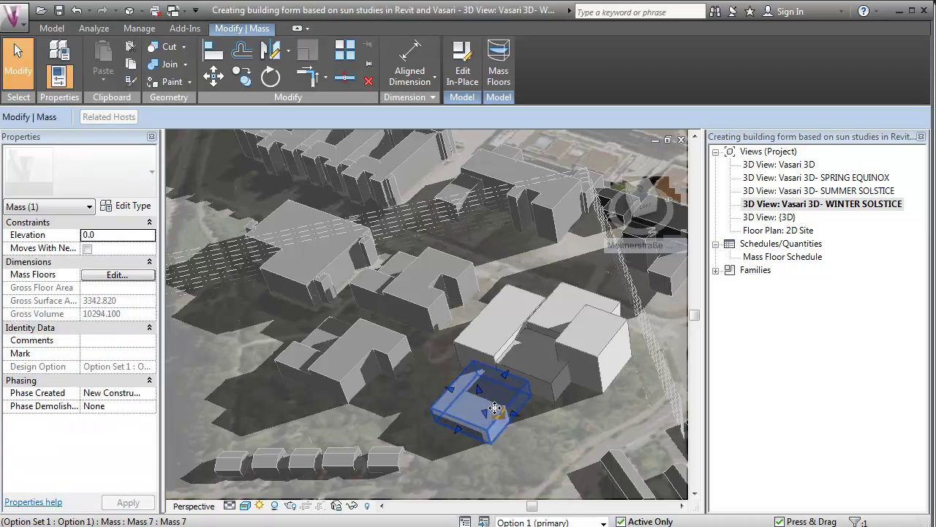
left_click_drag(516, 422, 493, 410)
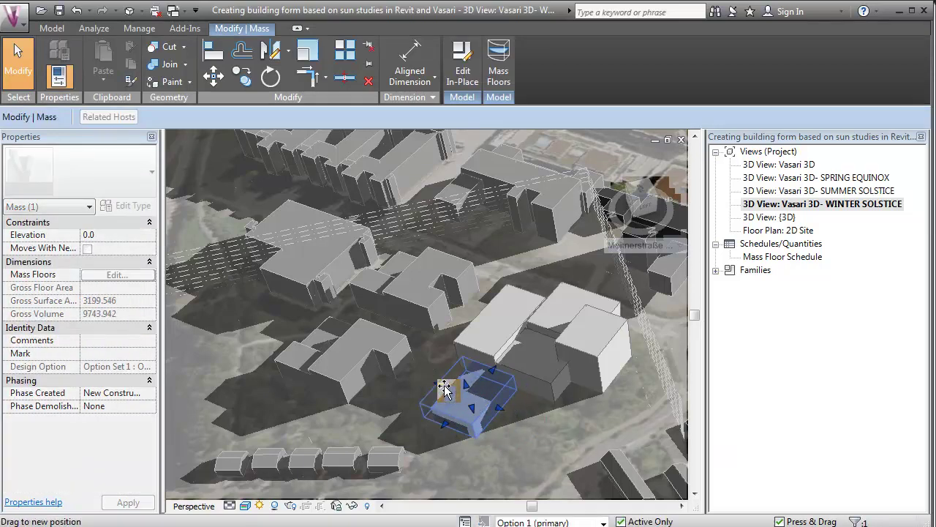
left_click_drag(454, 397, 441, 401)
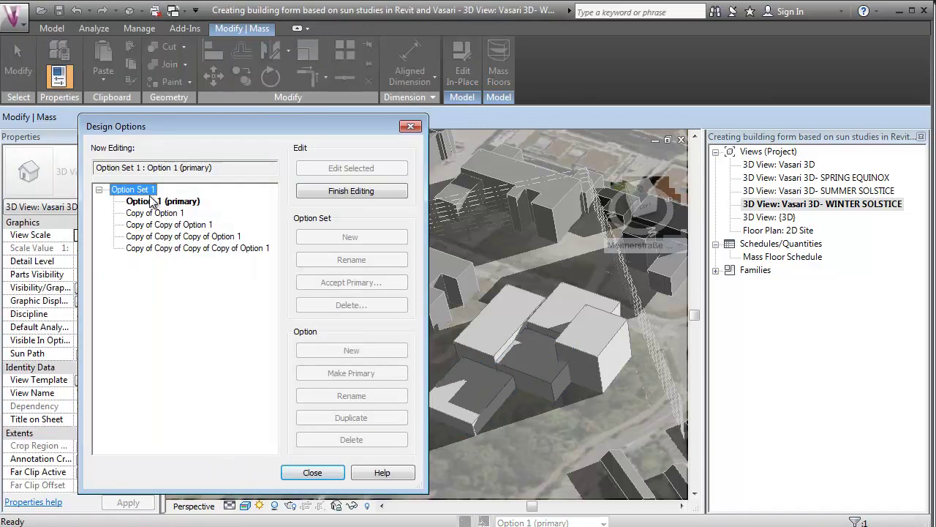
Close the Design Options dialog, leaving Option 1 (primary) active.
left_click(313, 473)
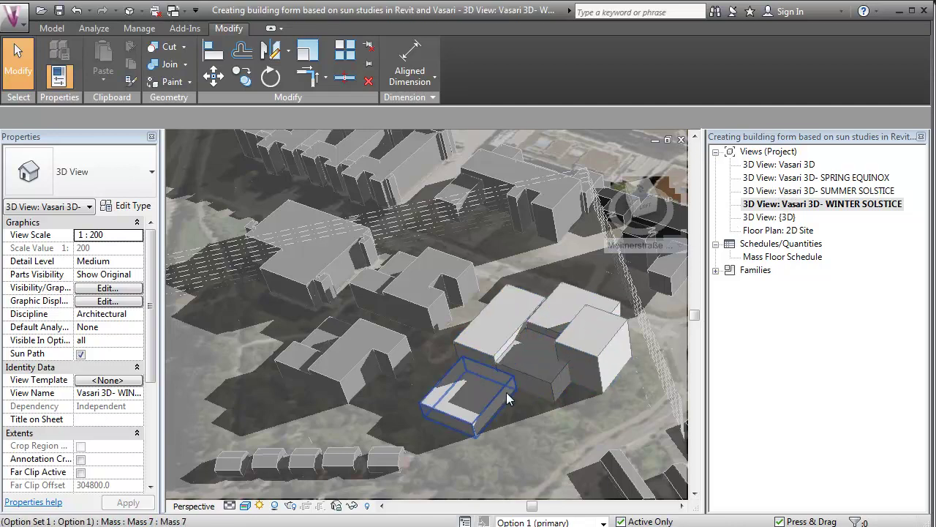
Preview and play the 21 December solar study shadow animation for Option 1.
left_click(260, 505)
left_click(307, 493)
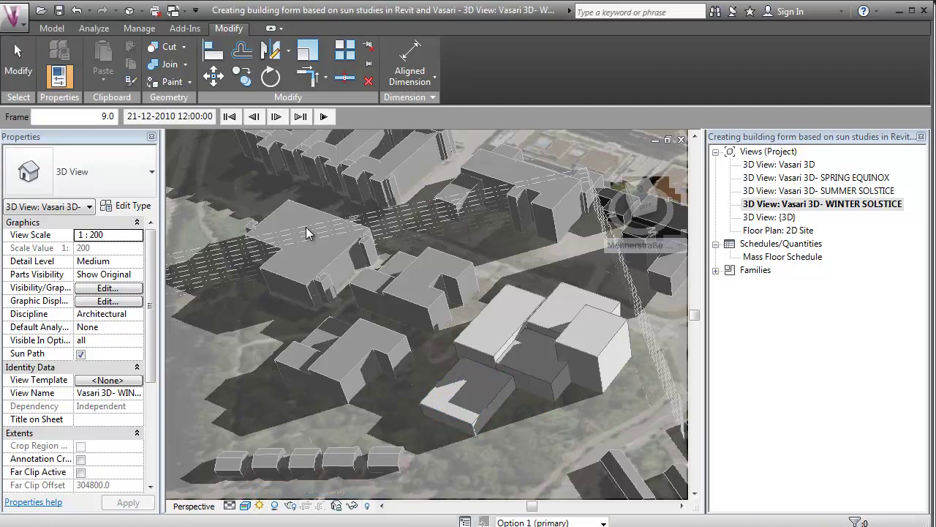
left_click(324, 117)
Open the {3D} view and drag the sun along its path to a new time.
double_click(787, 219)
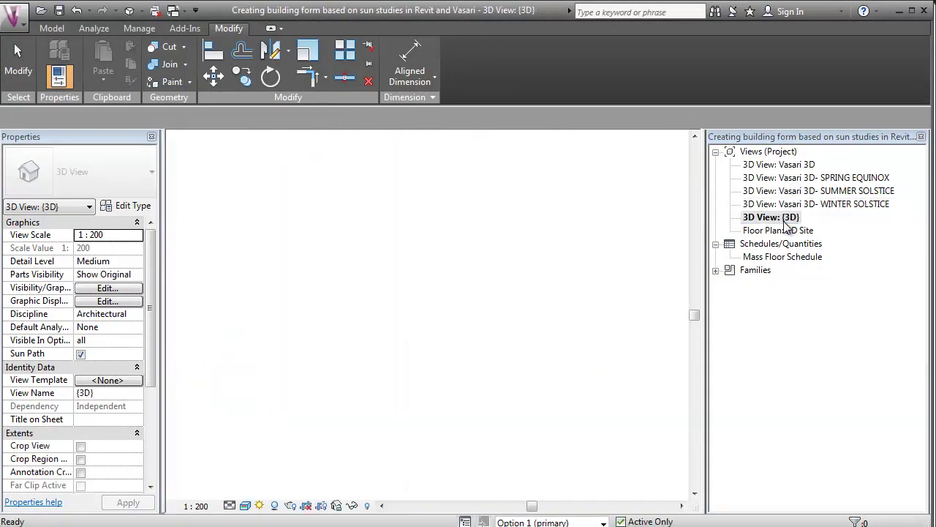
scroll(511, 343, "down", 5)
middle_click_drag(410, 406, 556, 329, "shift")
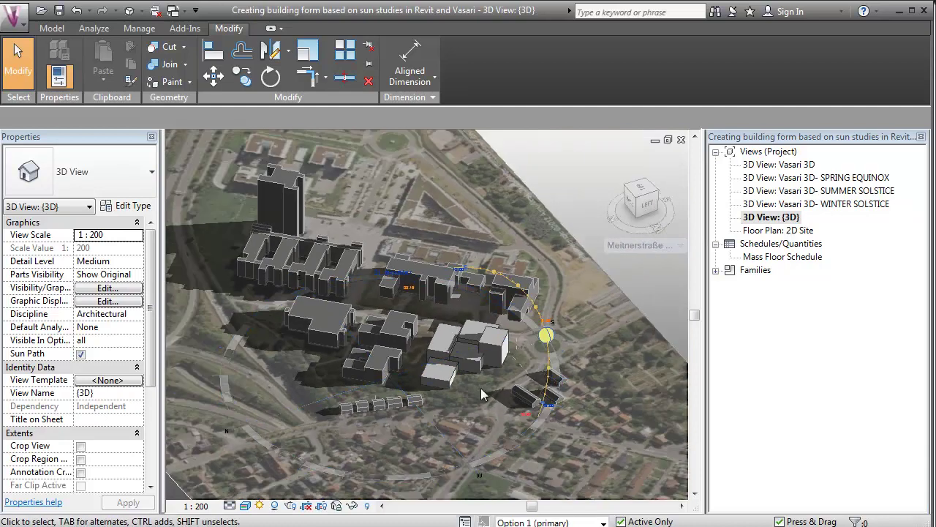
left_click_drag(556, 330, 550, 309)
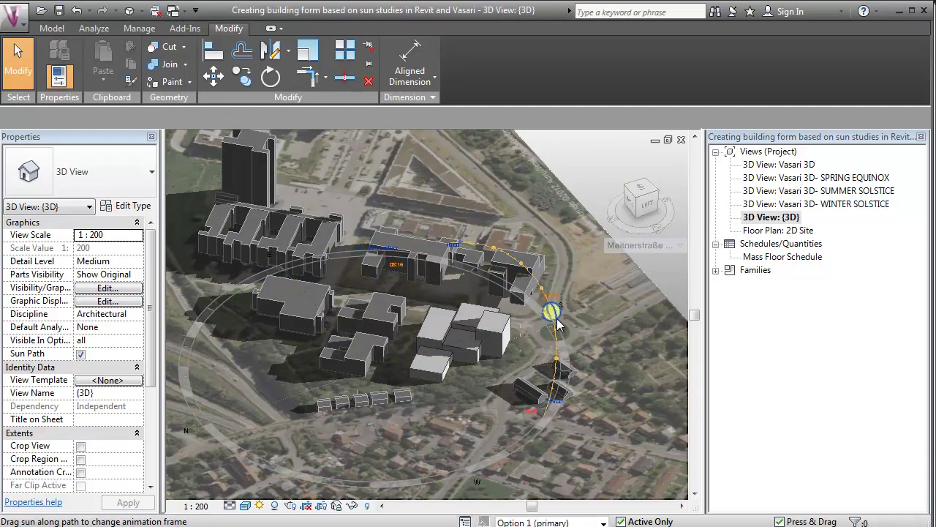
left_click_drag(520, 267, 517, 243)
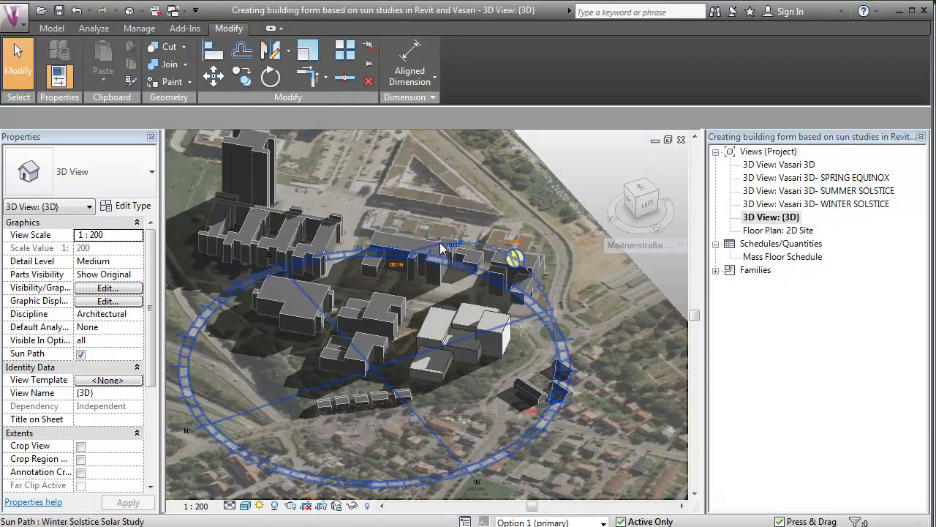
Edit the sun path's time of day, then its date of 21-12-2010.
scroll(440, 240, "up", 1)
left_click(463, 253)
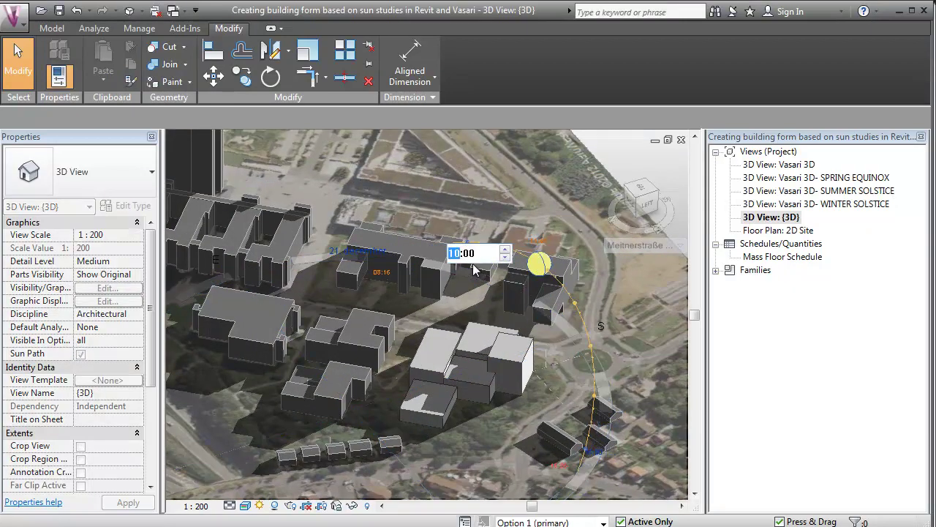
left_click(358, 254)
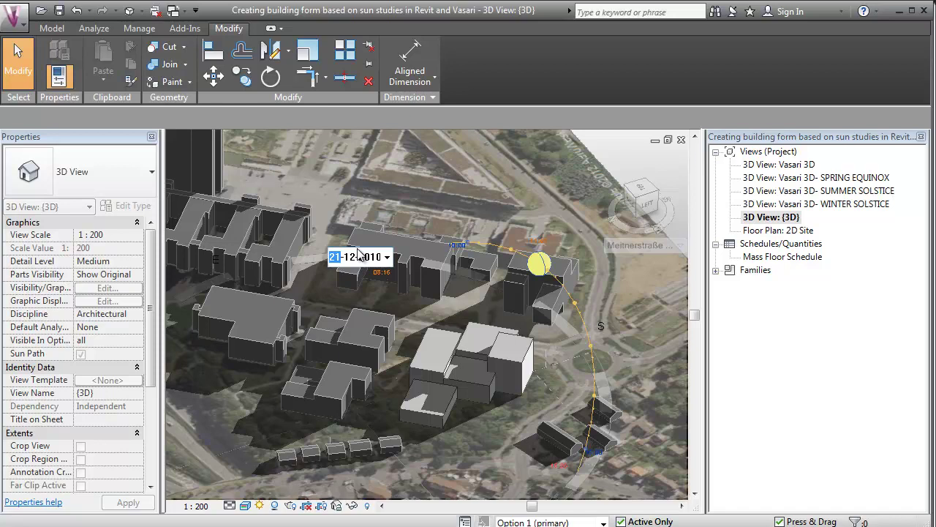
left_click(387, 257)
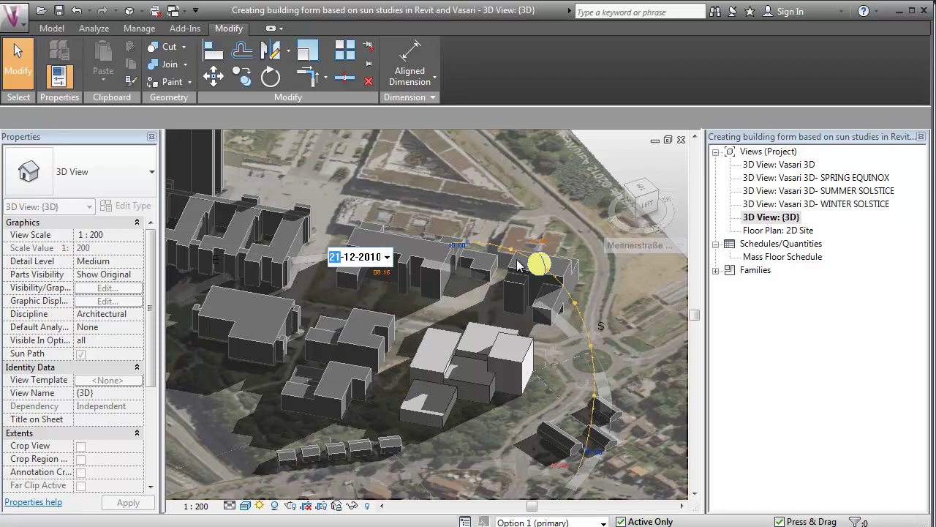